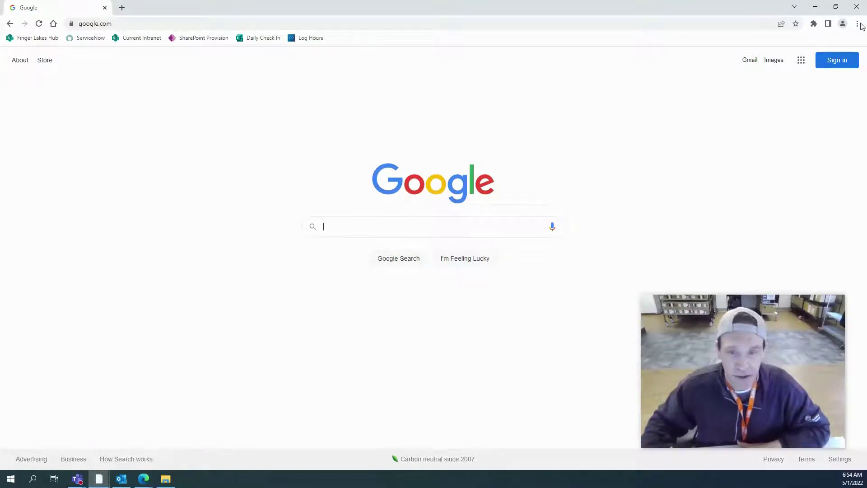
Close all open Chrome windows, including the one showing the SharePoint search for deltek.
click(861, 8)
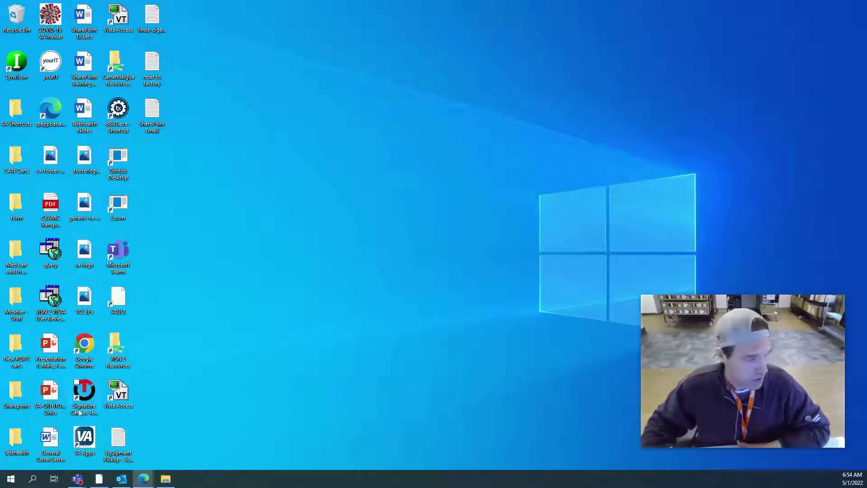
click(100, 485)
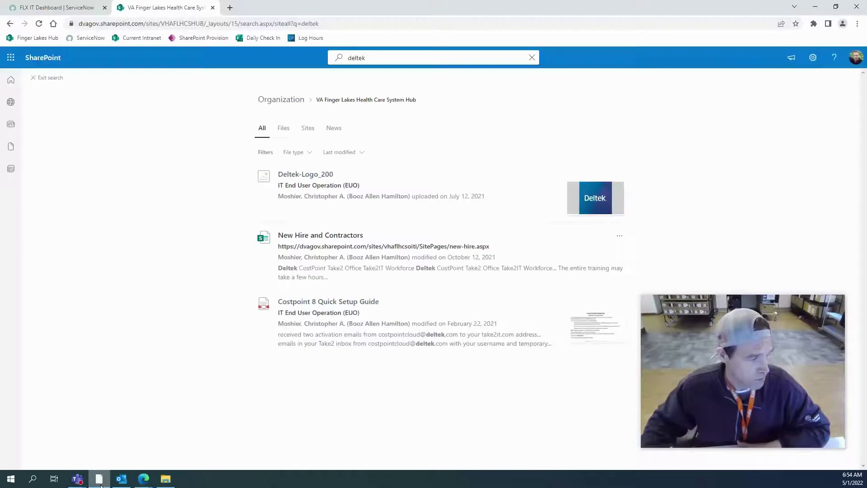
click(857, 8)
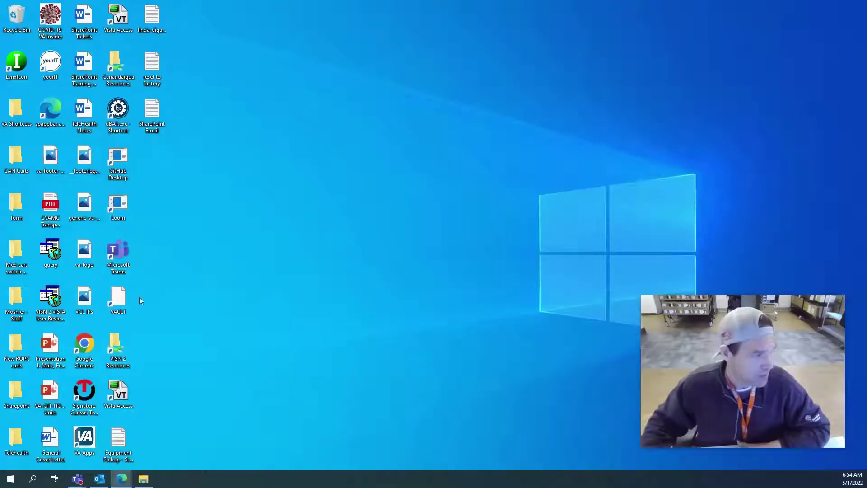
Relaunch Chrome from its desktop shortcut, switch to the Google page and examine the browser's taskbar icon.
click(86, 349)
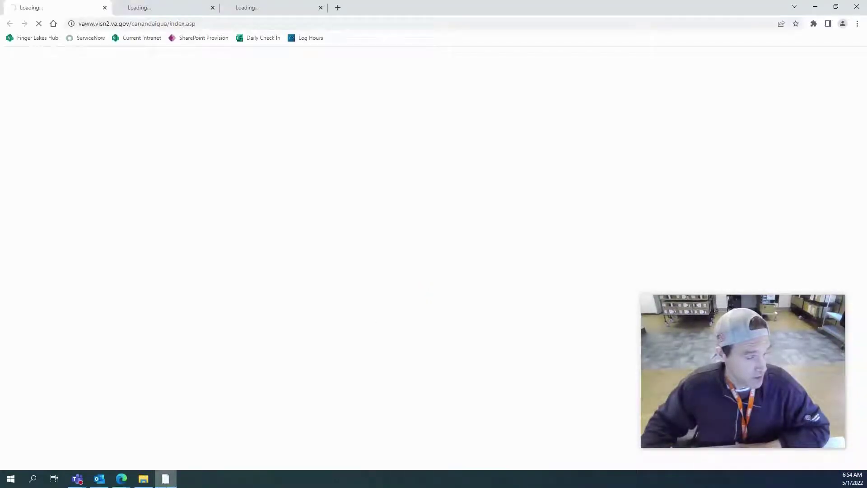
mouse_move(166, 481)
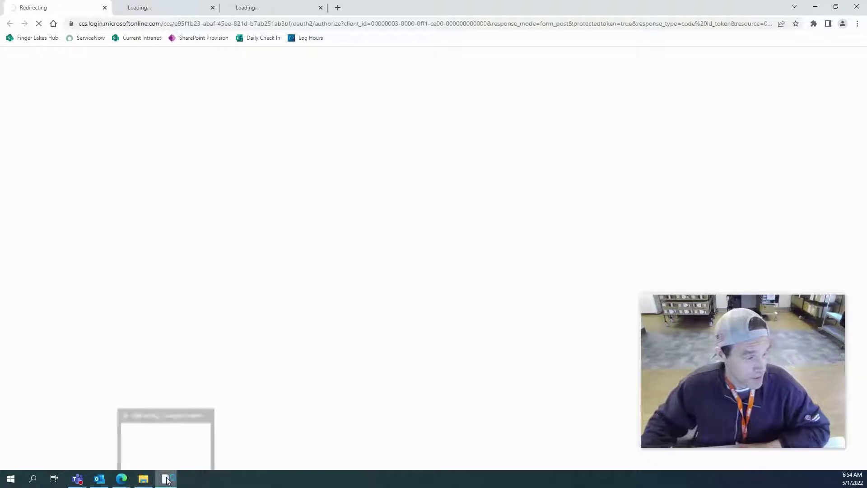
click(283, 4)
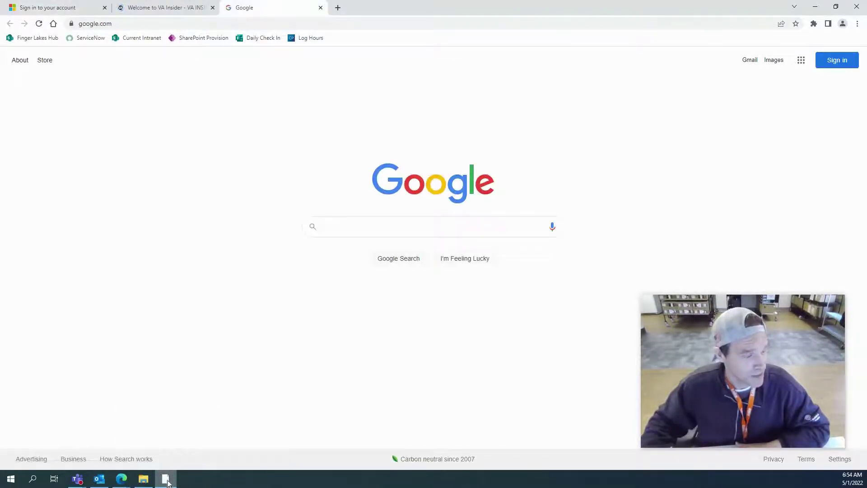
mouse_move(176, 481)
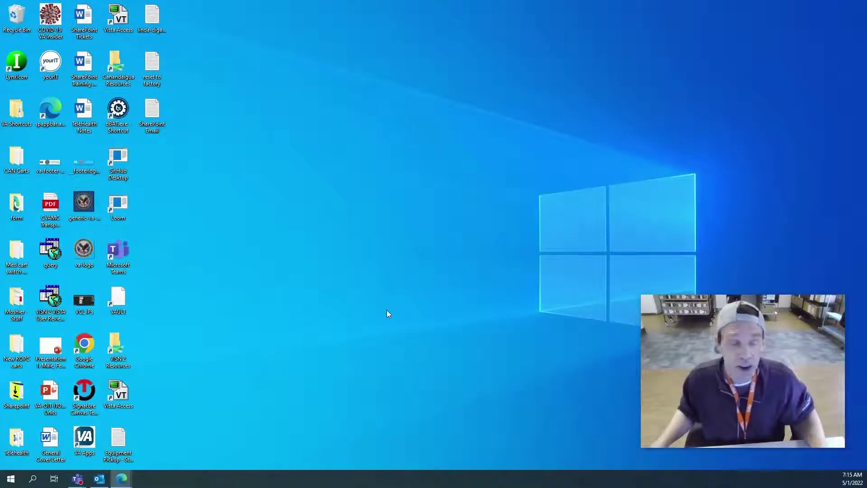
Delete the Google Chrome shortcut from the desktop.
click(90, 346)
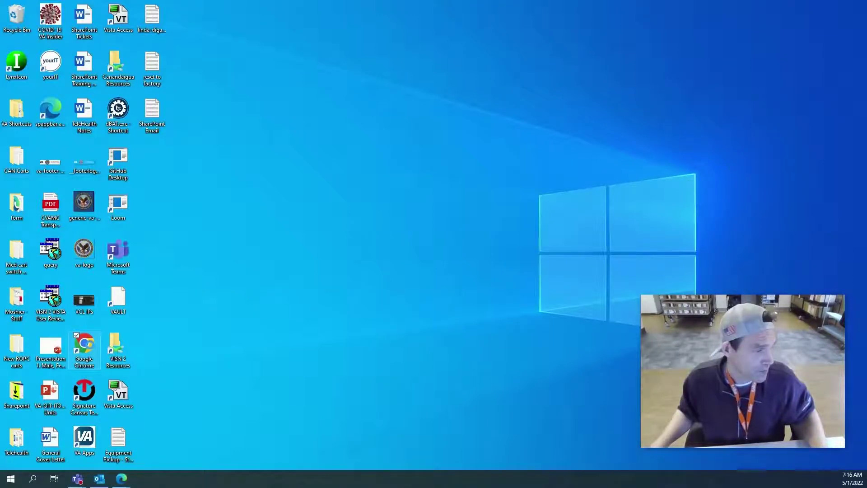
right_click(90, 346)
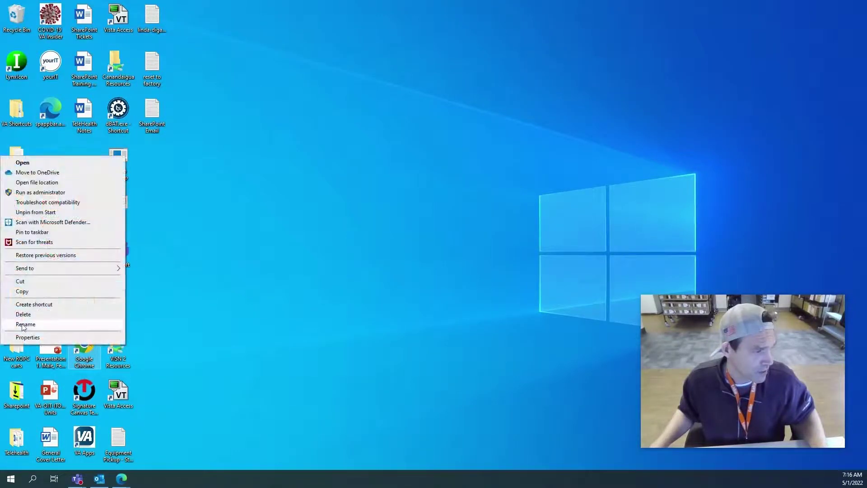
click(28, 310)
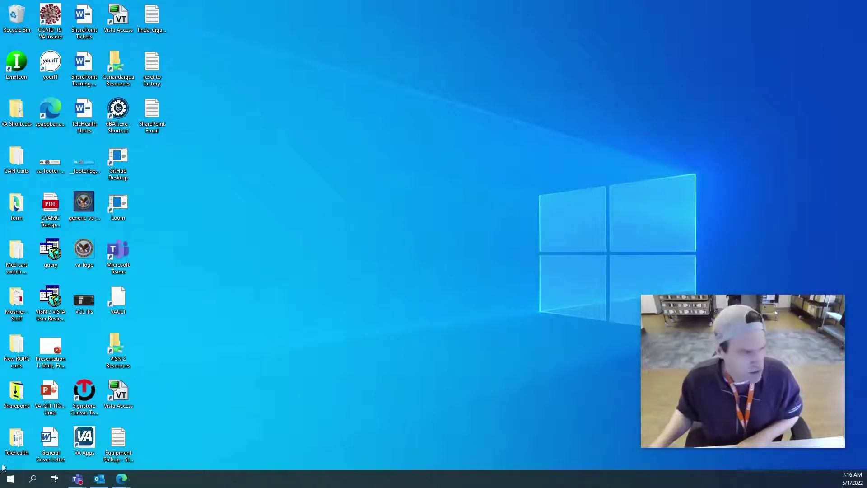
Create a new Google Chrome desktop shortcut from the installed apps list and place it in the deleted shortcut's spot.
click(11, 478)
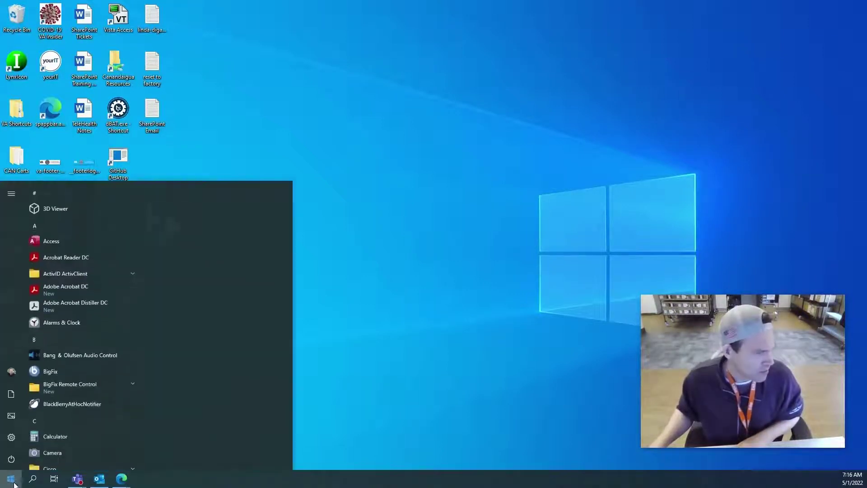
scroll(101, 409, down, 7)
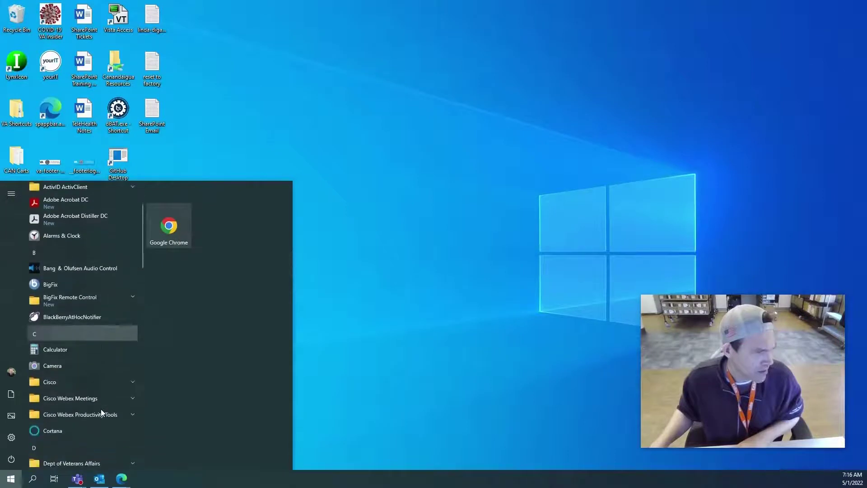
drag(56, 343, 445, 304)
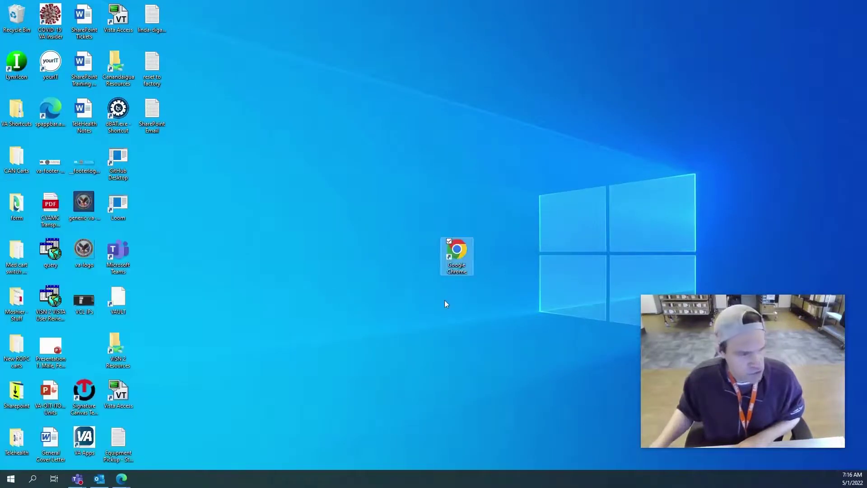
drag(462, 245, 95, 345)
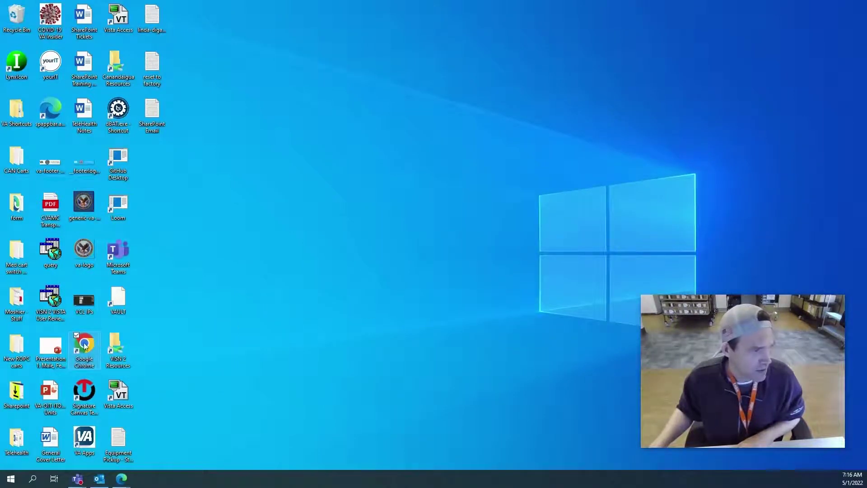
Launch Chrome from the new desktop shortcut to check its taskbar icon, and close the browser.
key(Return)
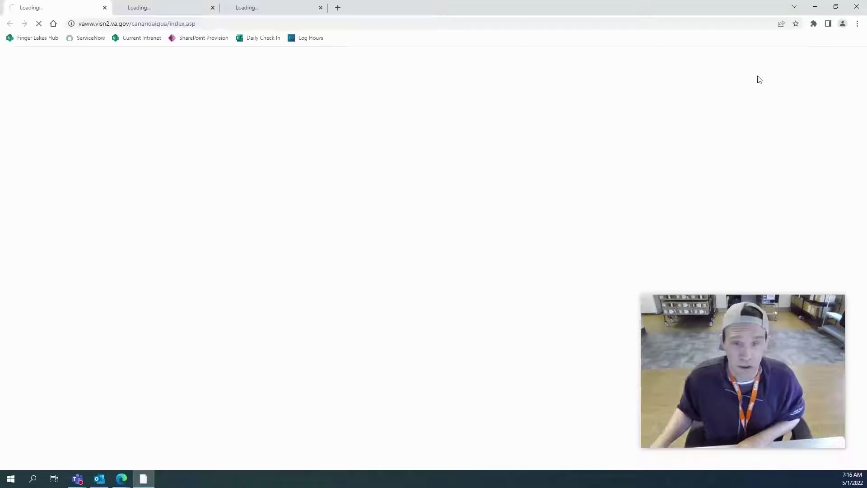
click(856, 7)
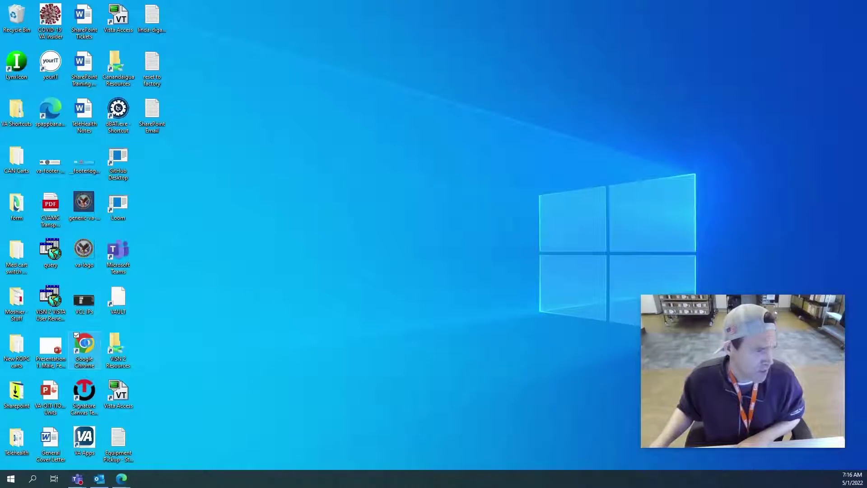
Pin the desktop Chrome shortcut to the taskbar, and test it by launching Chrome from the pin and closing the browser.
right_click(88, 342)
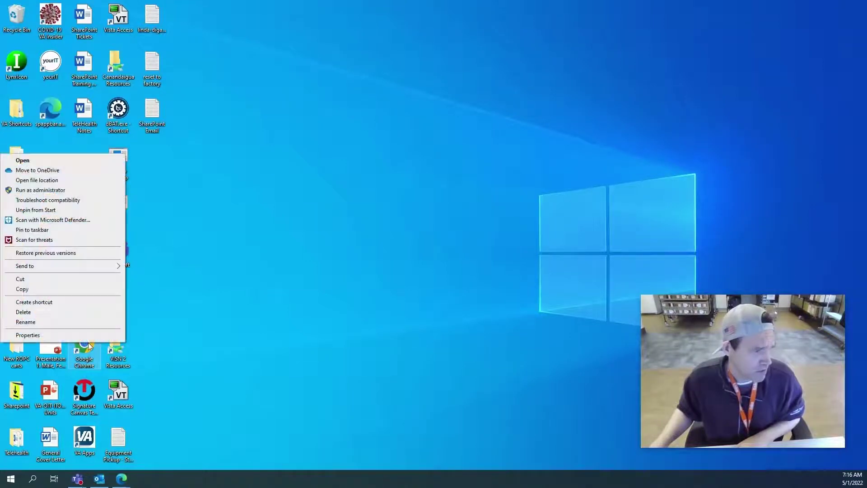
click(32, 230)
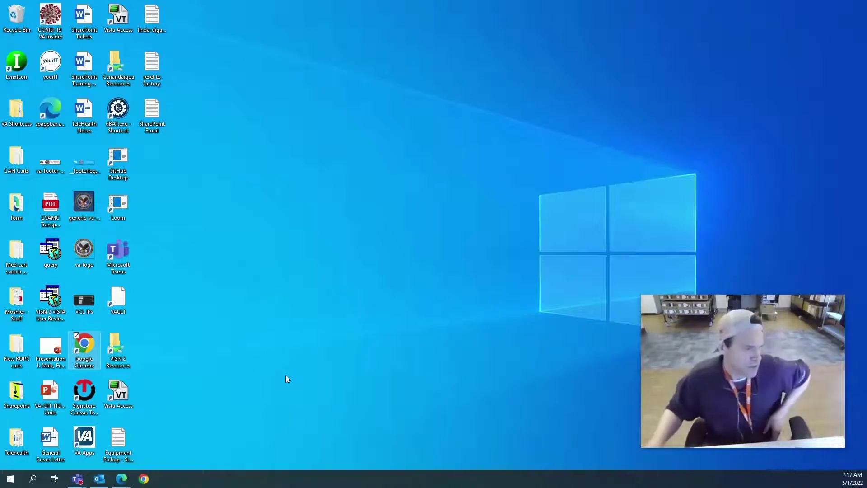
click(144, 480)
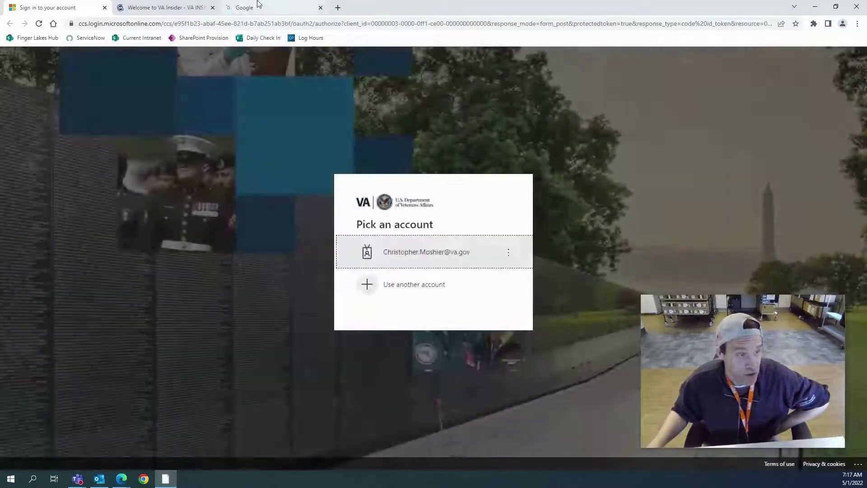
click(259, 6)
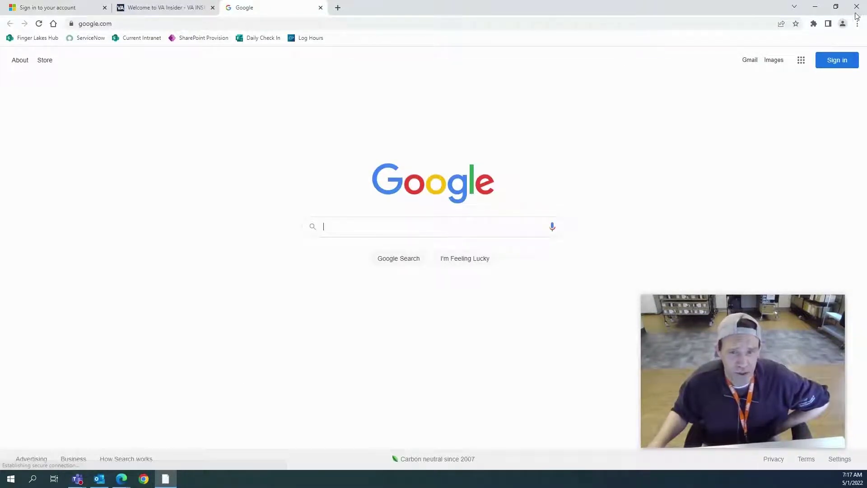
click(857, 12)
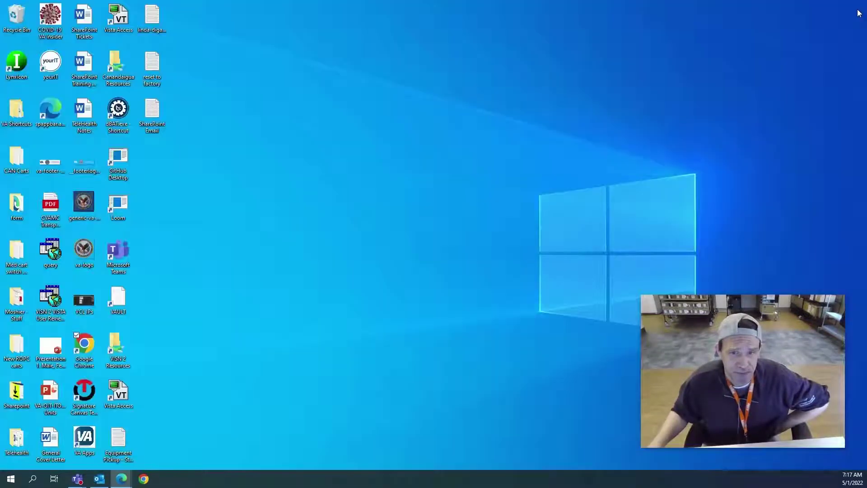
Unpin Google Chrome from the taskbar and pin it again from the installed apps list.
right_click(149, 482)
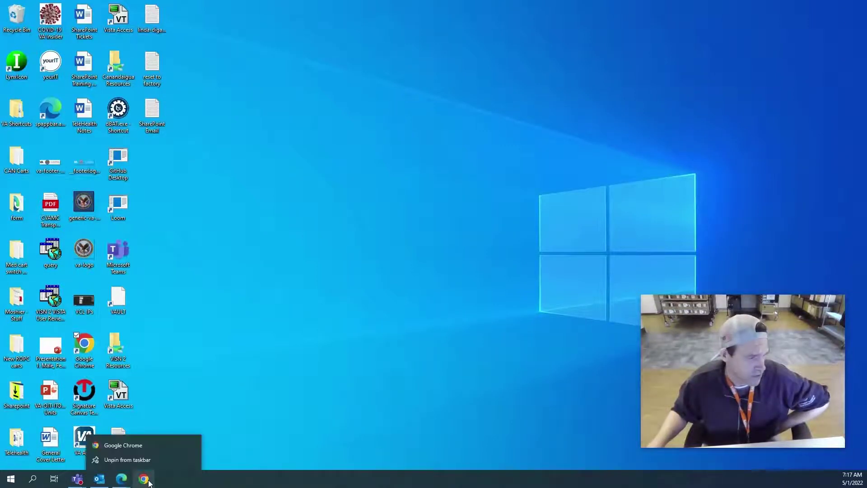
click(131, 459)
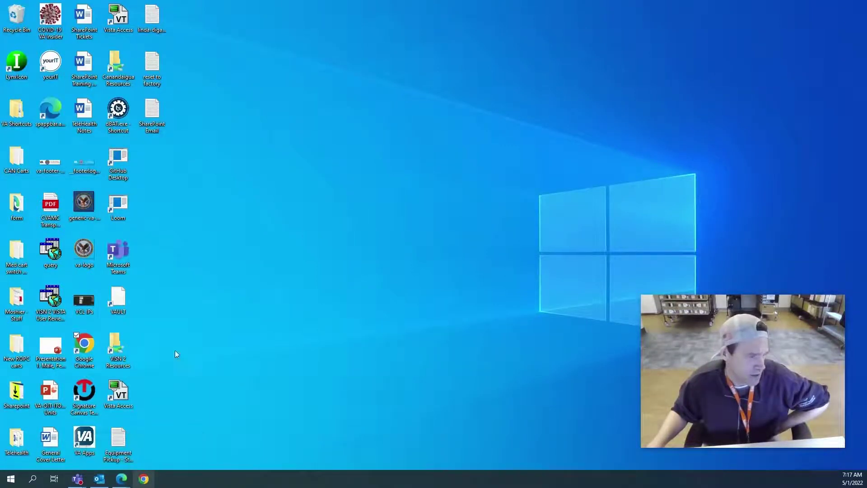
click(11, 478)
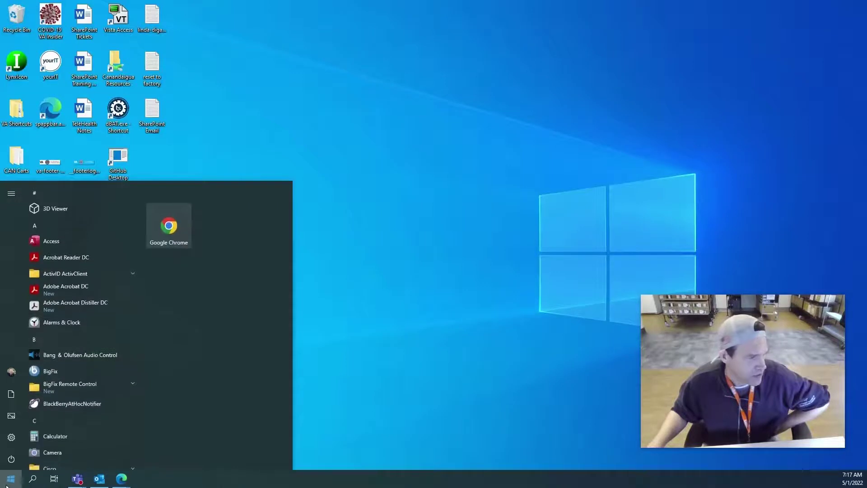
scroll(99, 391, down, 15)
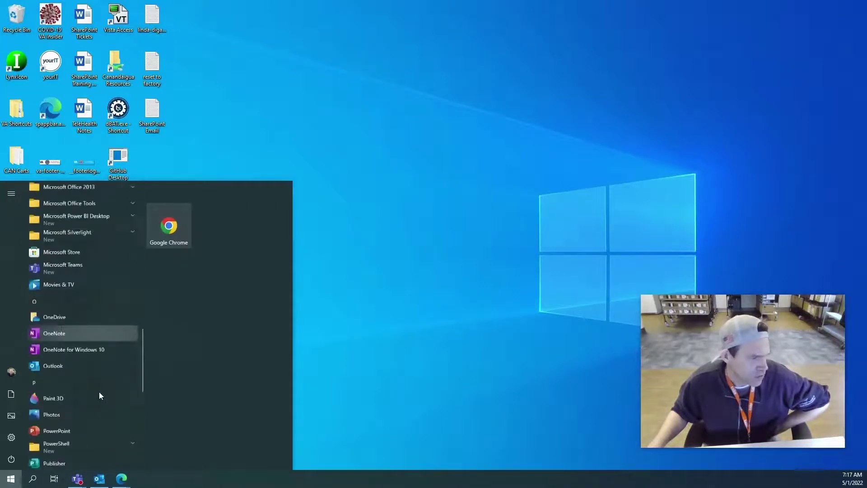
scroll(99, 391, down, 3)
scroll(99, 392, up, 8)
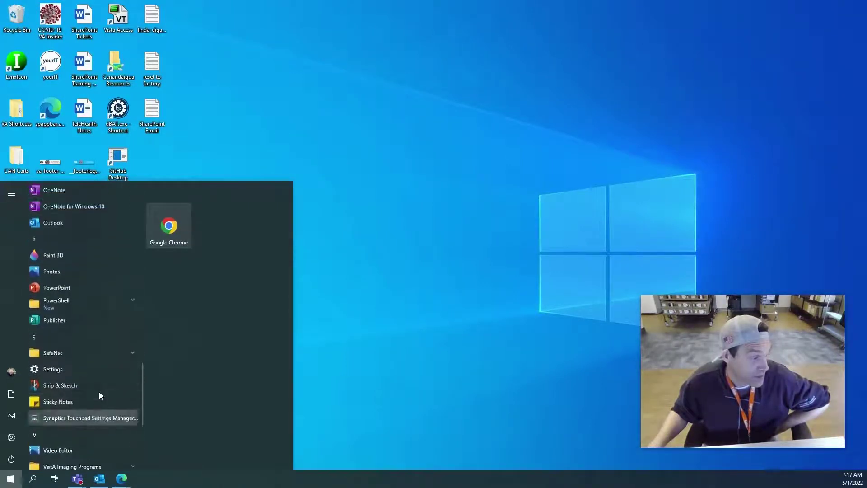
scroll(100, 395, up, 5)
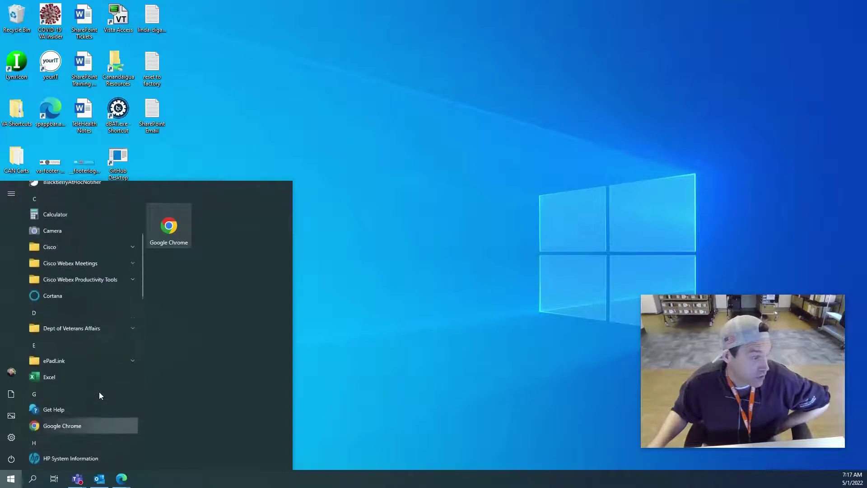
drag(76, 388, 206, 485)
click(368, 327)
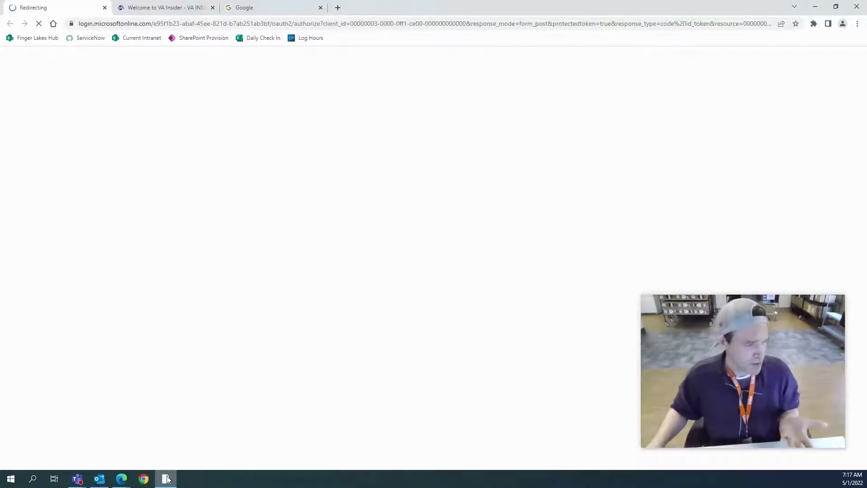
Check the running Chrome's taskbar icon, close the browser and unpin Google Chrome from the taskbar.
mouse_move(166, 478)
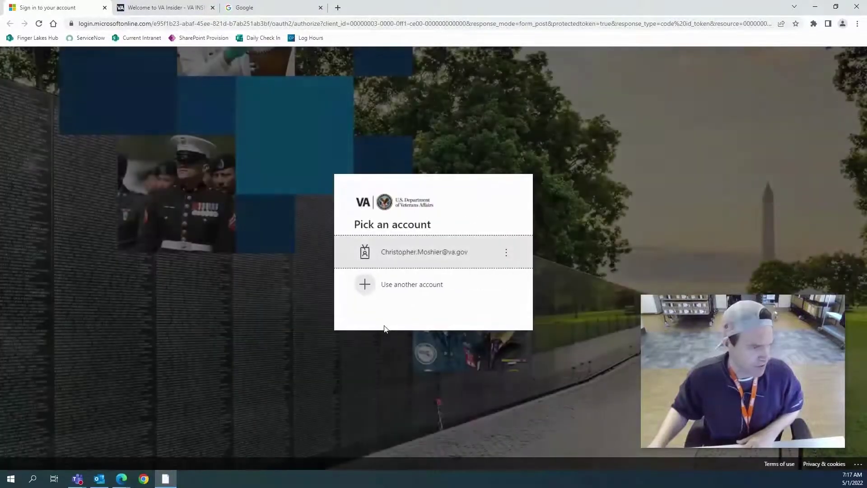
click(259, 7)
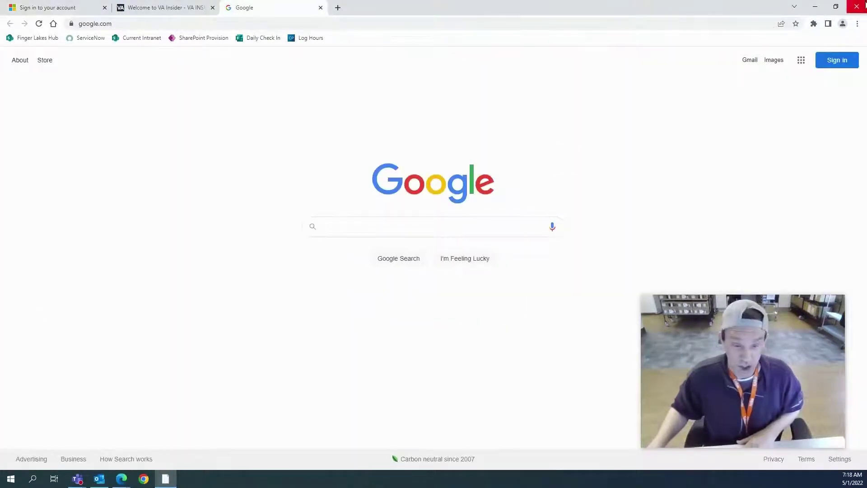
click(856, 6)
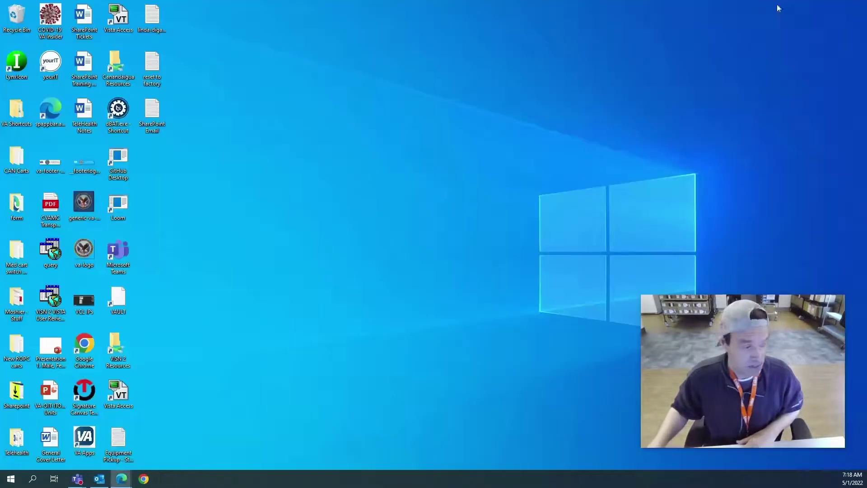
right_click(151, 478)
click(134, 461)
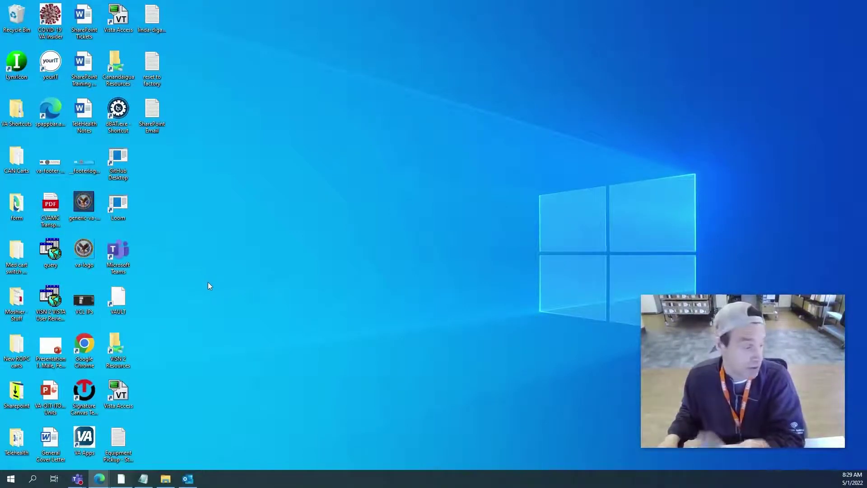
Open the properties of the running Google Chrome's taskbar shortcut and start changing its icon to check which icon file it uses.
right_click(121, 479)
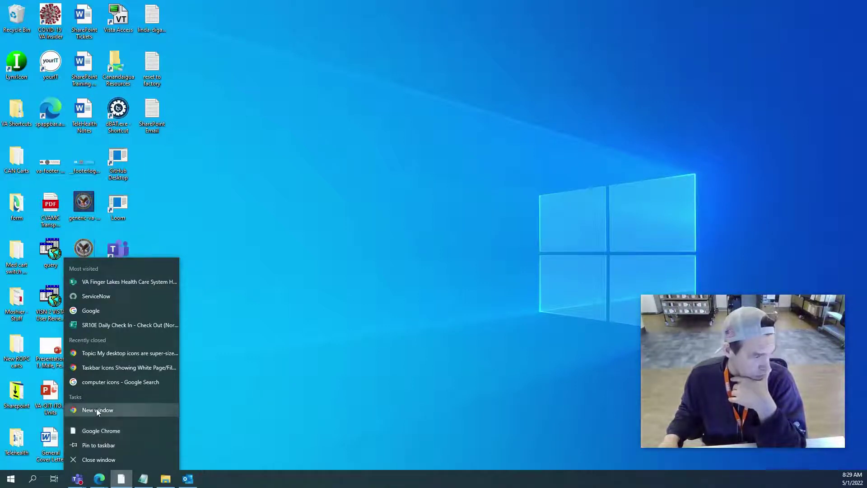
right_click(94, 432)
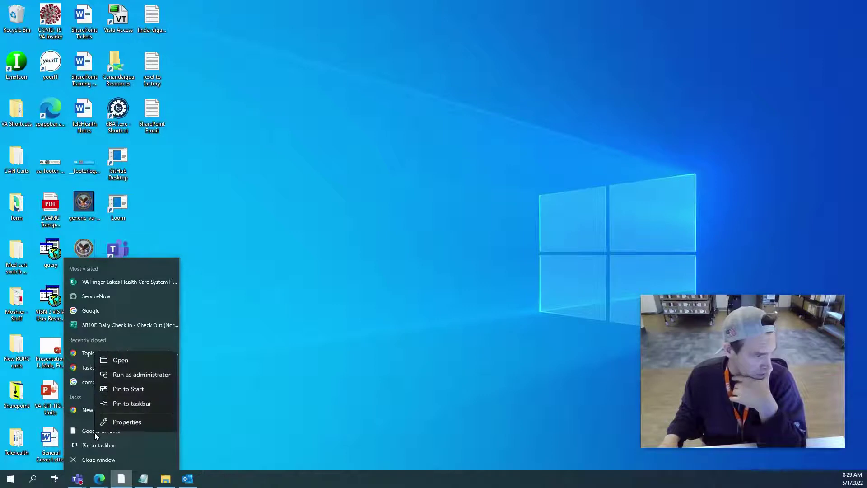
click(125, 427)
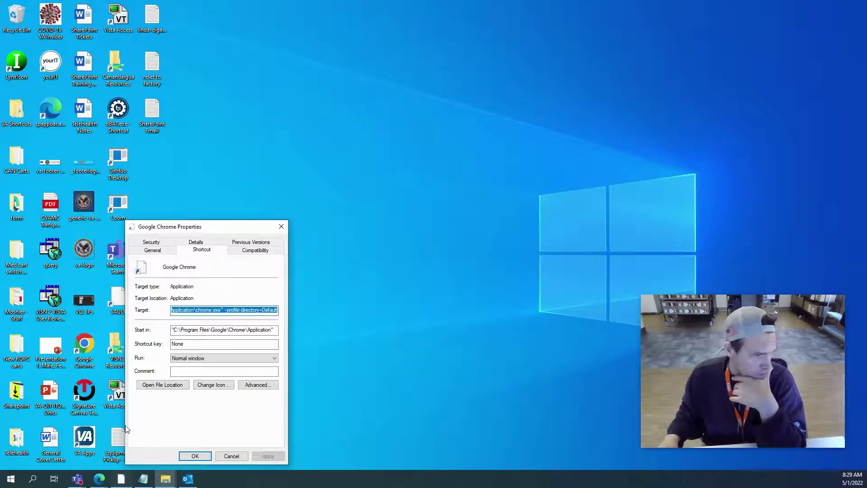
click(208, 388)
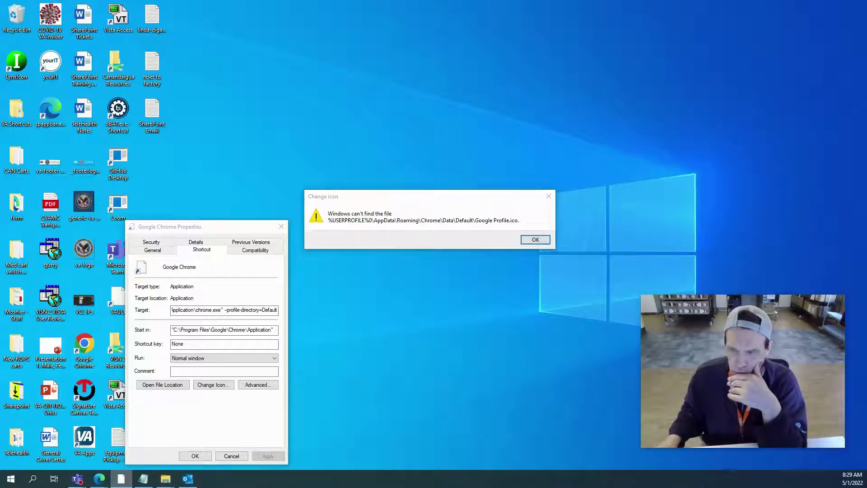
Download the first Google Chrome icon in IconArchive's "google profile" results as an ICO file to the Desktop, and minimize the browser.
drag(866, 172, 462, 79)
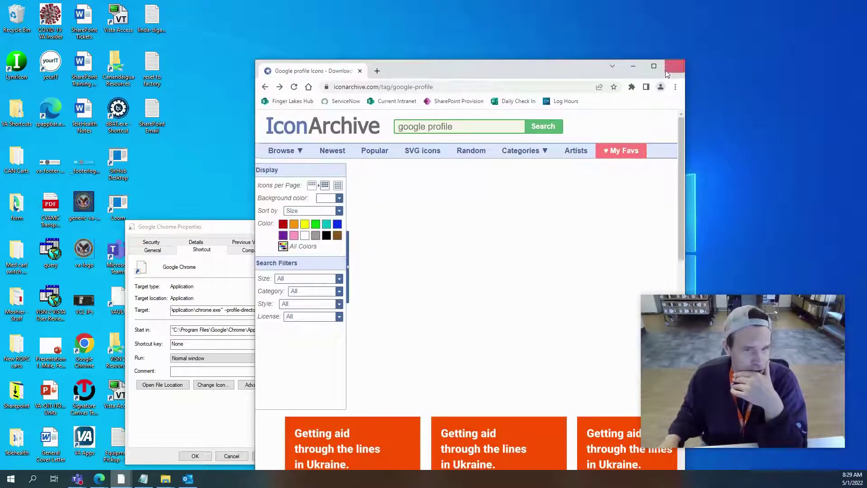
click(653, 66)
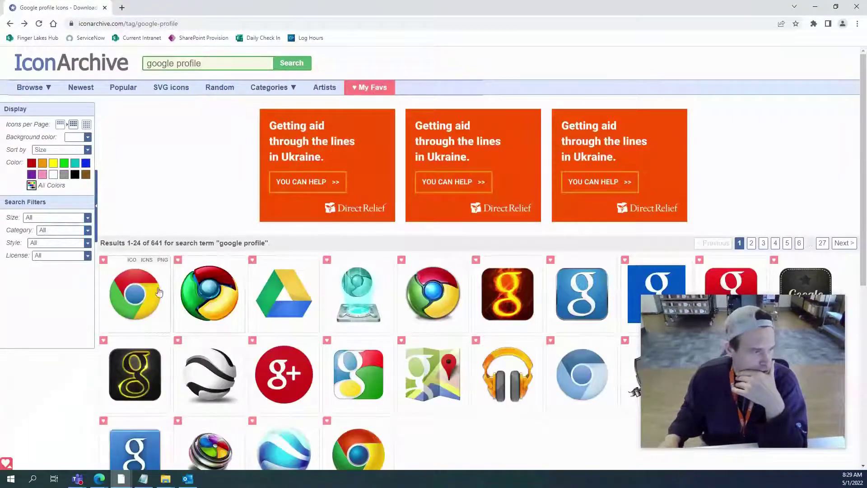
click(139, 301)
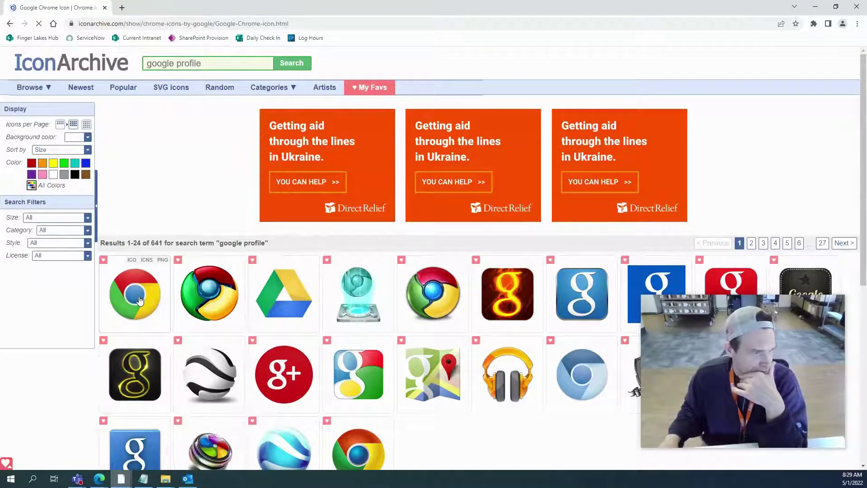
scroll(285, 252, down, 2)
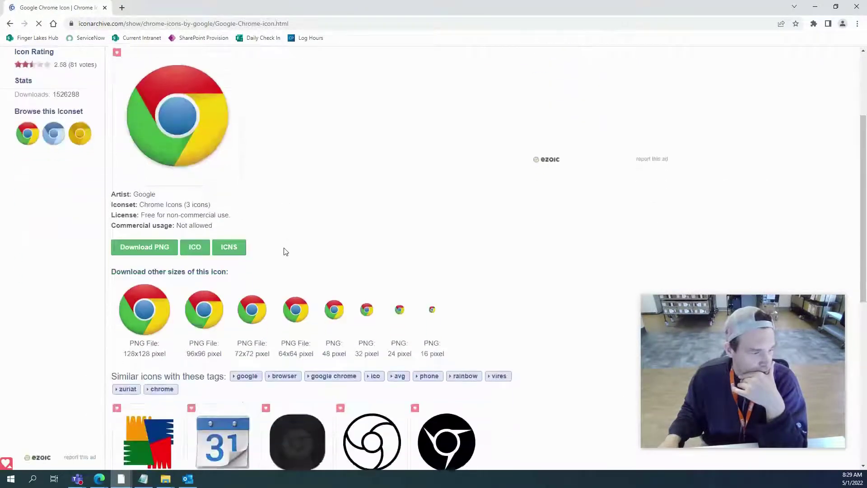
scroll(284, 251, down, 3)
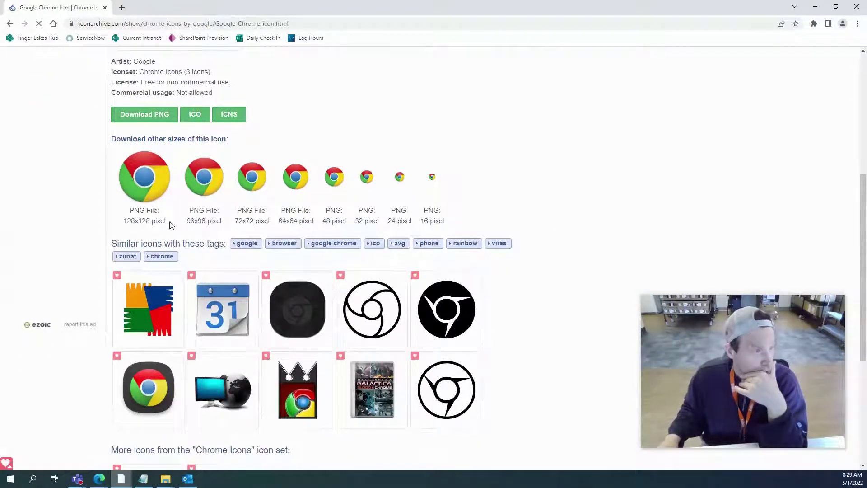
scroll(172, 223, up, 2)
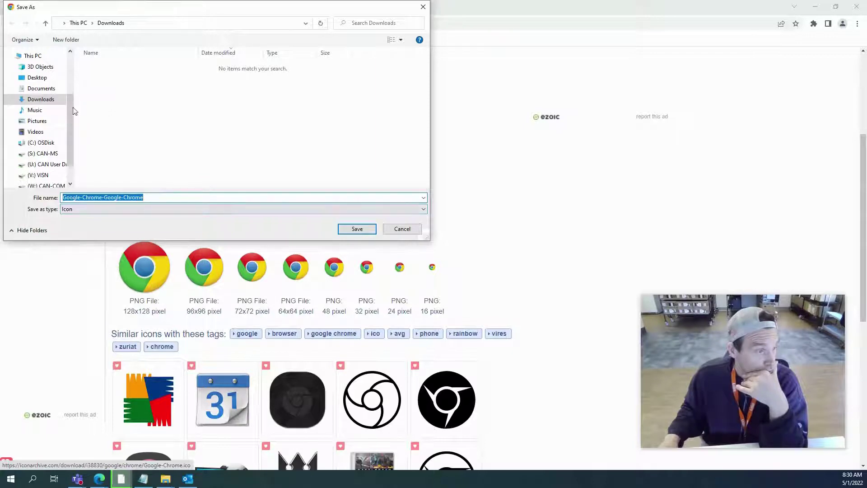
click(41, 78)
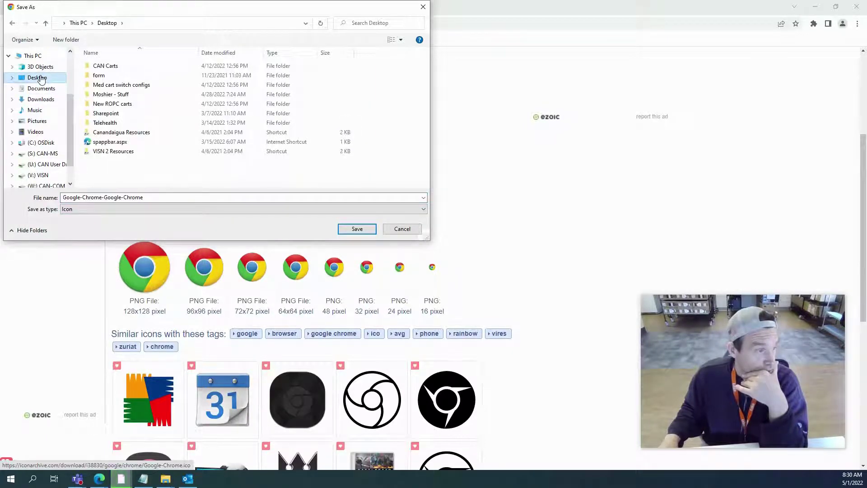
click(357, 229)
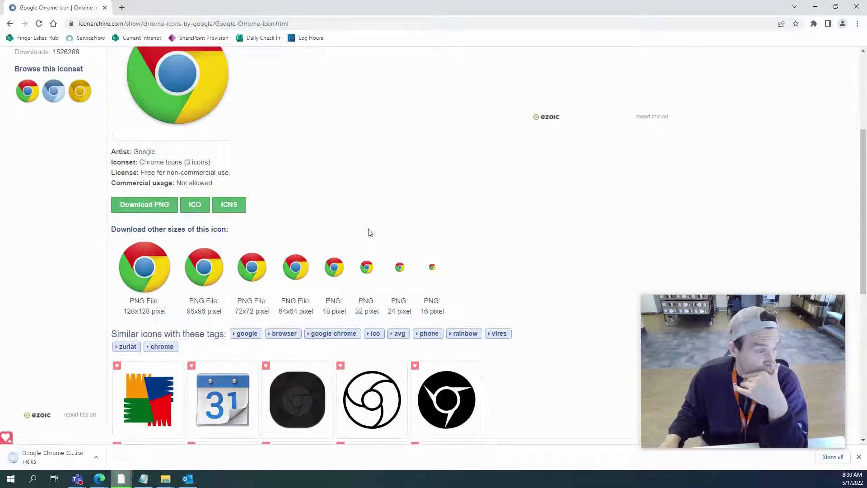
click(817, 6)
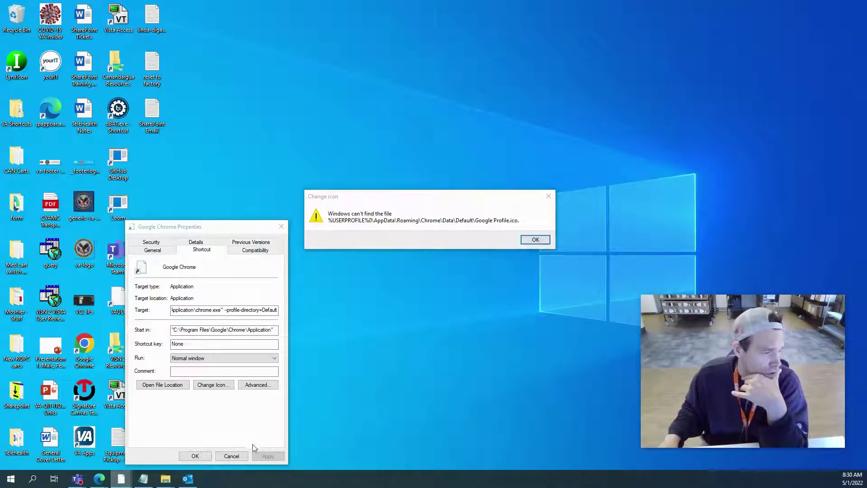
Dismiss the missing icon file warning, look over the default Windows icons, and cancel the icon change and the shortcut properties.
click(240, 455)
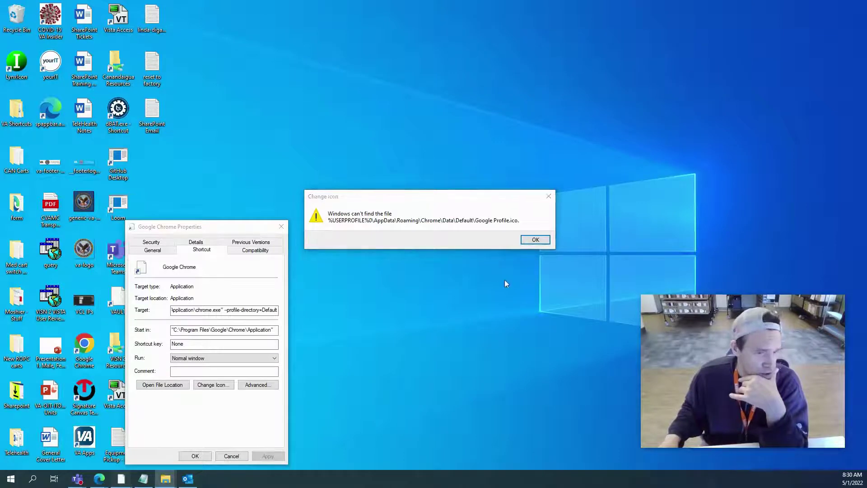
click(532, 239)
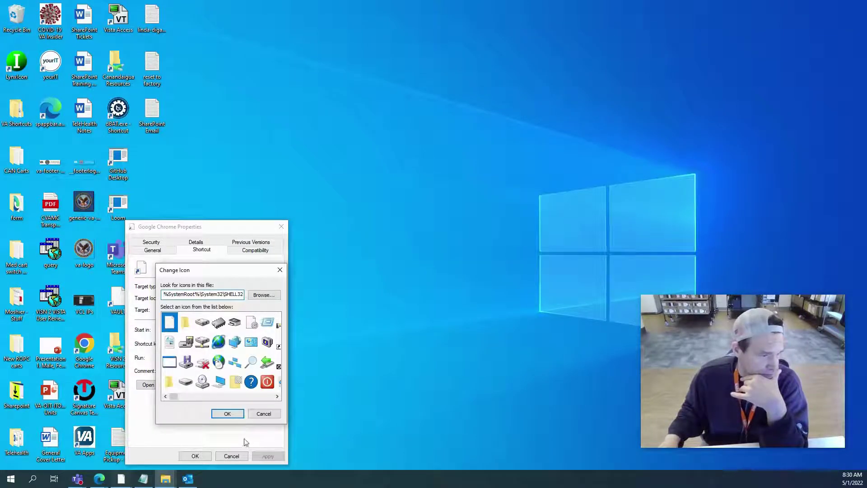
mouse_move(172, 397)
mouse_down()
mouse_move(275, 399)
mouse_move(171, 408)
mouse_up()
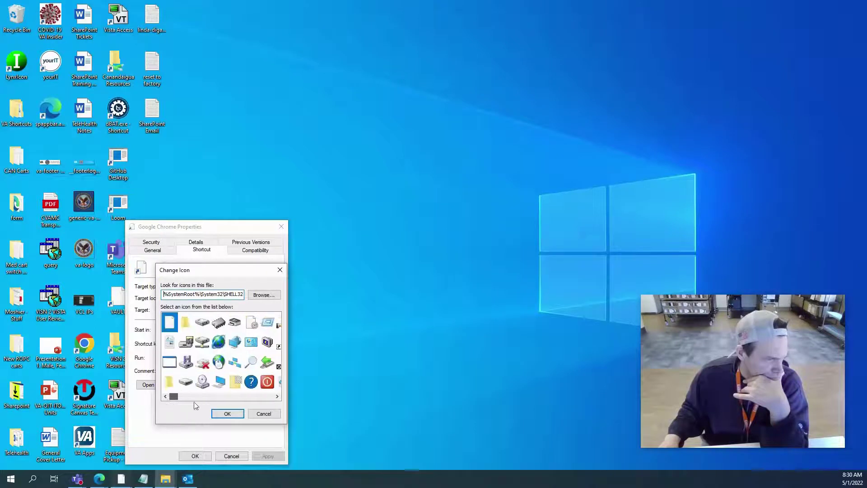
click(270, 414)
click(241, 457)
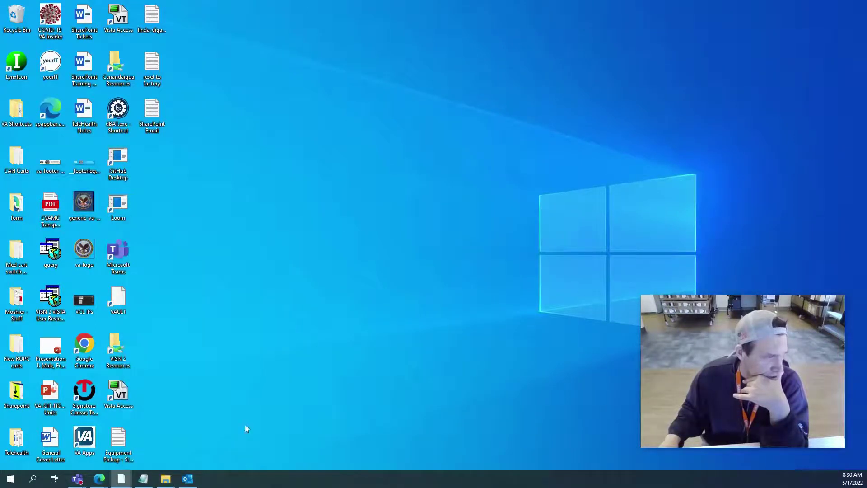
Refresh the desktop and place the downloaded Google-Chrome-Google-Chrome icon file in the empty area beside the other desktop icons.
right_click(294, 189)
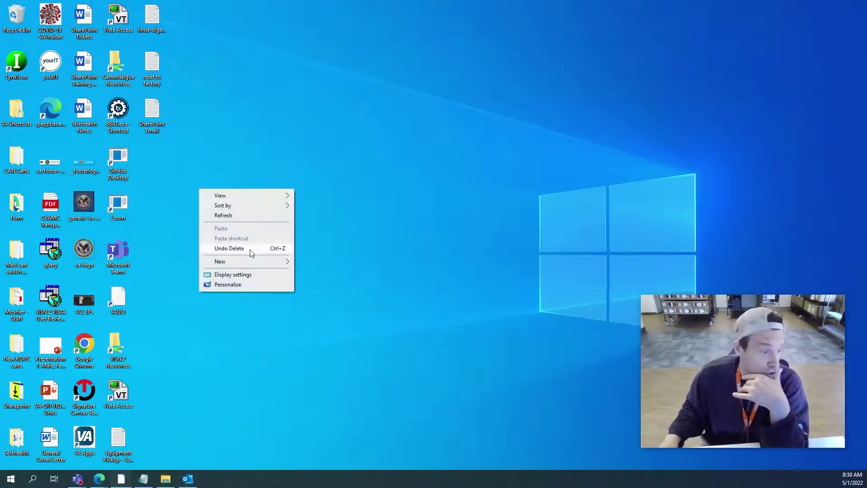
click(235, 216)
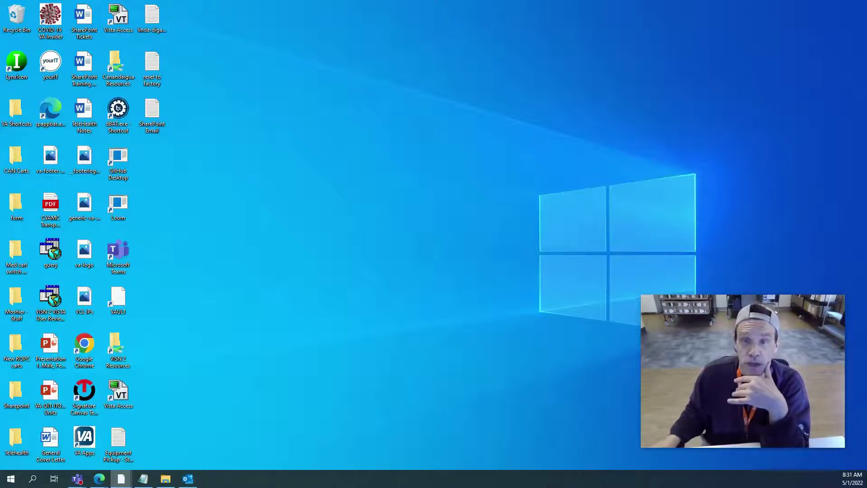
drag(767, 352, 261, 198)
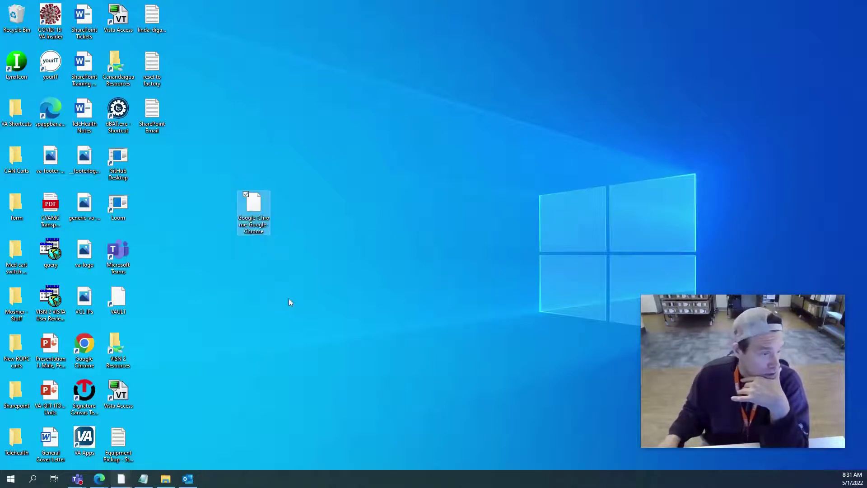
click(301, 289)
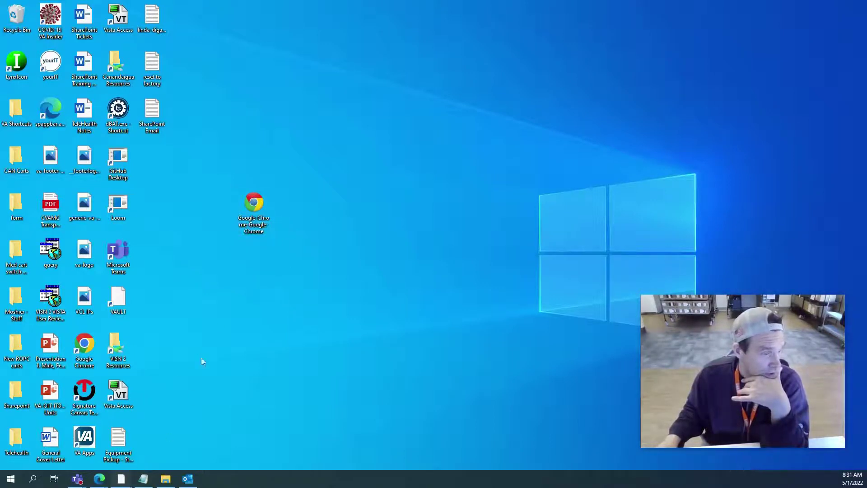
Start the icon change for the running Chrome's shortcut again to read the missing icon's path and file name, and cancel both dialogs.
right_click(119, 479)
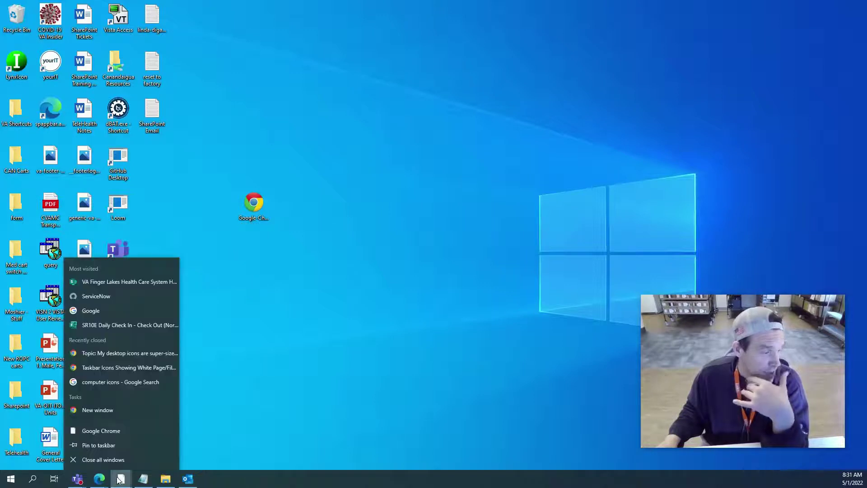
right_click(118, 431)
click(140, 419)
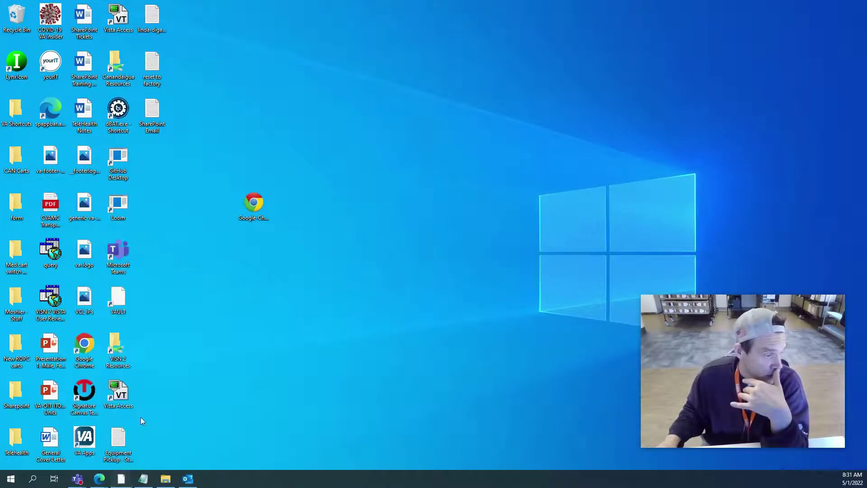
click(230, 385)
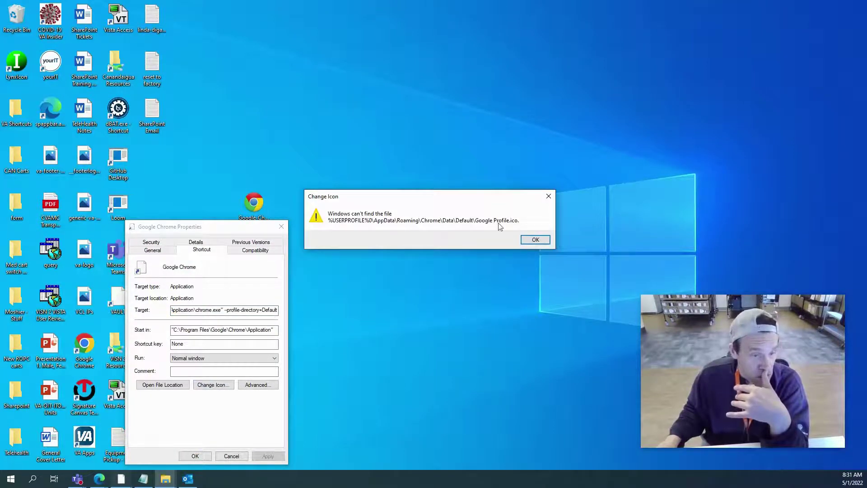
click(549, 196)
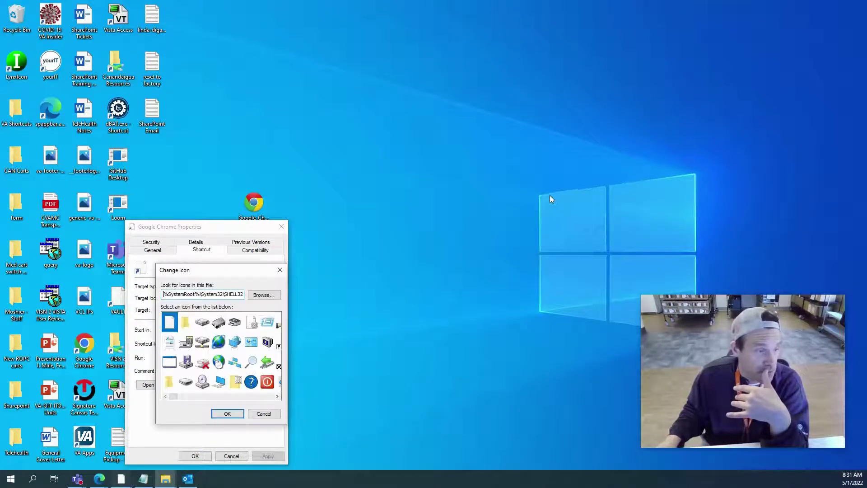
click(263, 412)
click(230, 456)
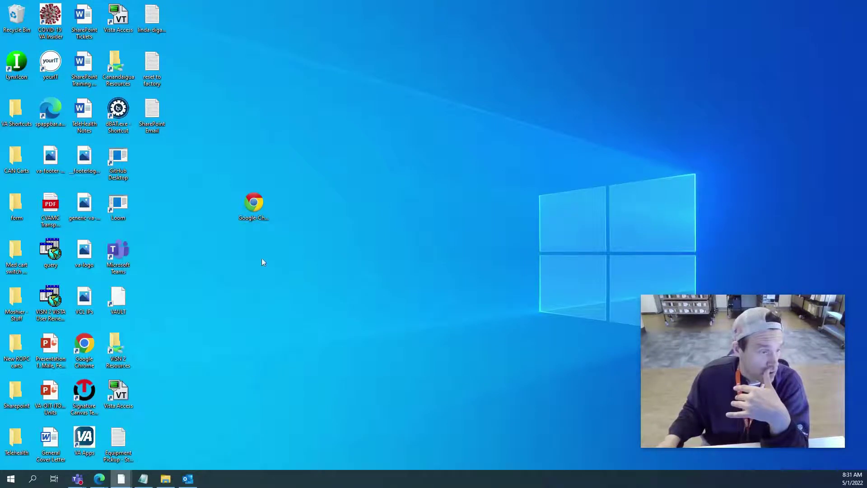
Rename the downloaded Chrome icon file on the desktop to "Google Profile".
click(256, 219)
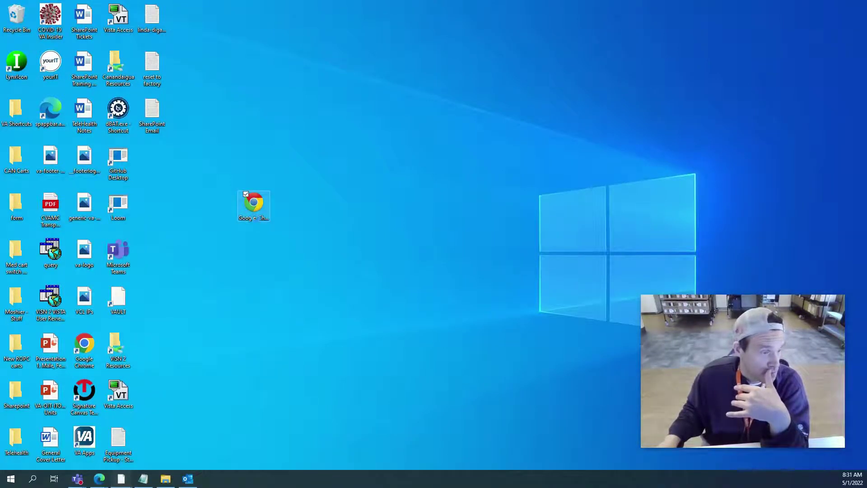
right_click(256, 219)
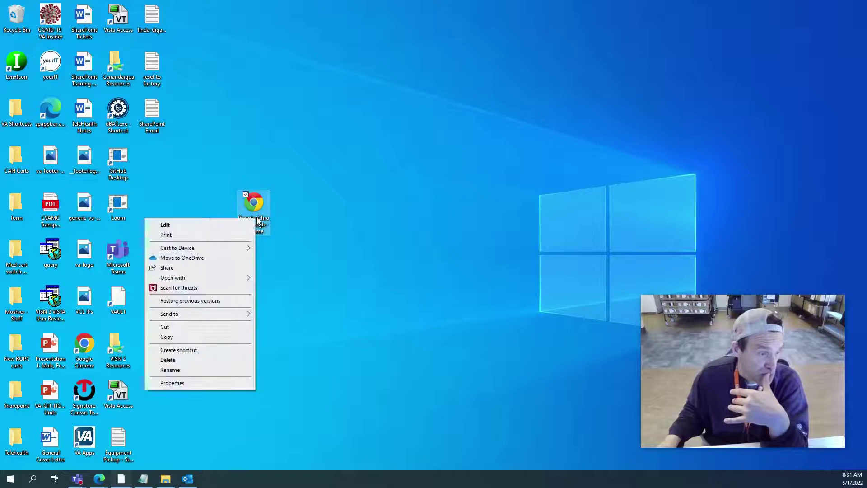
click(188, 375)
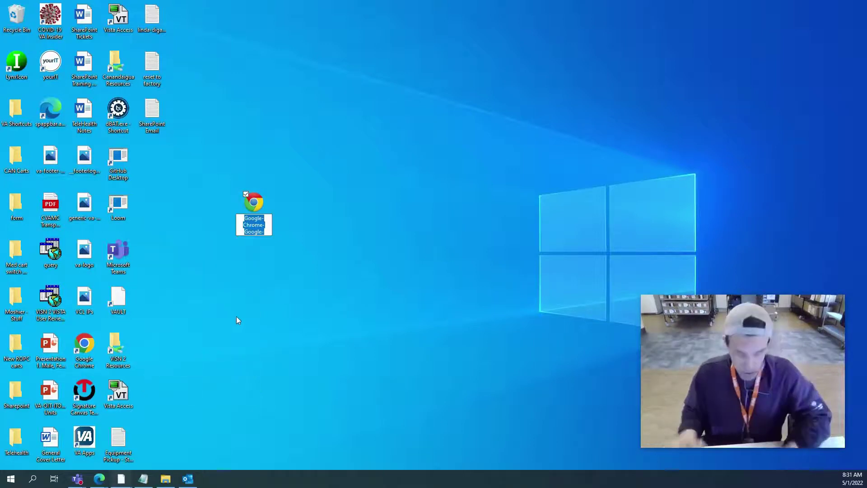
text(Google)
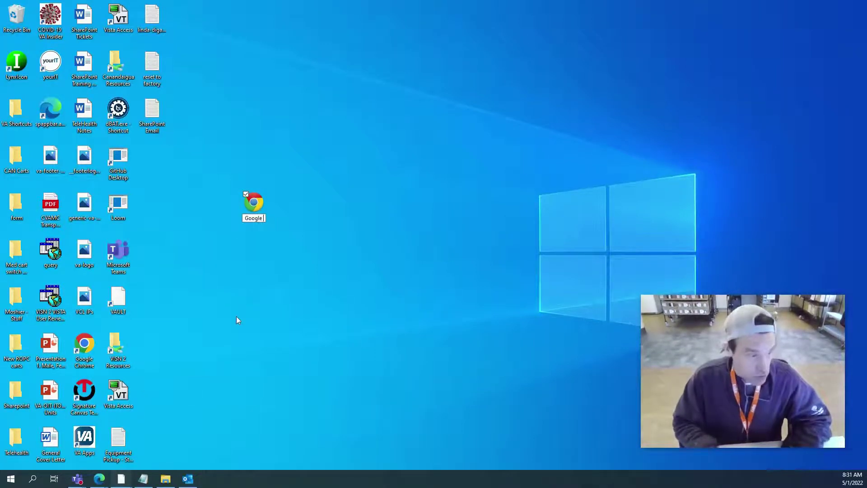
text( Profile)
key(Return)
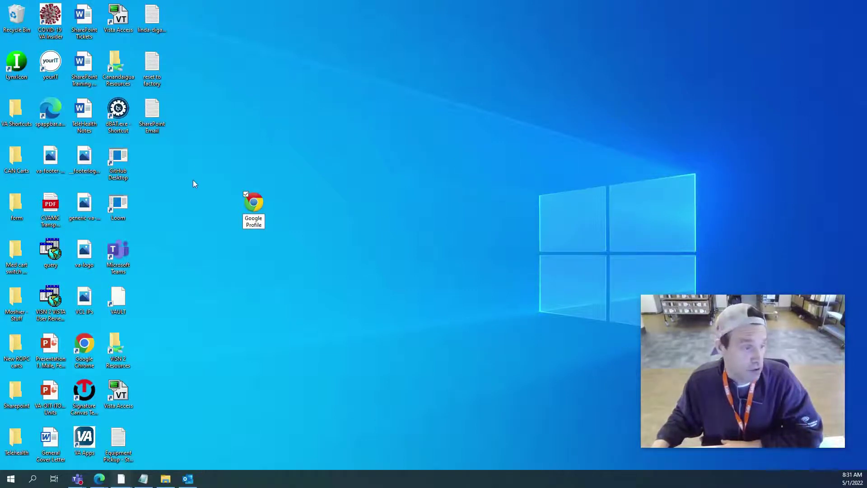
click(145, 95)
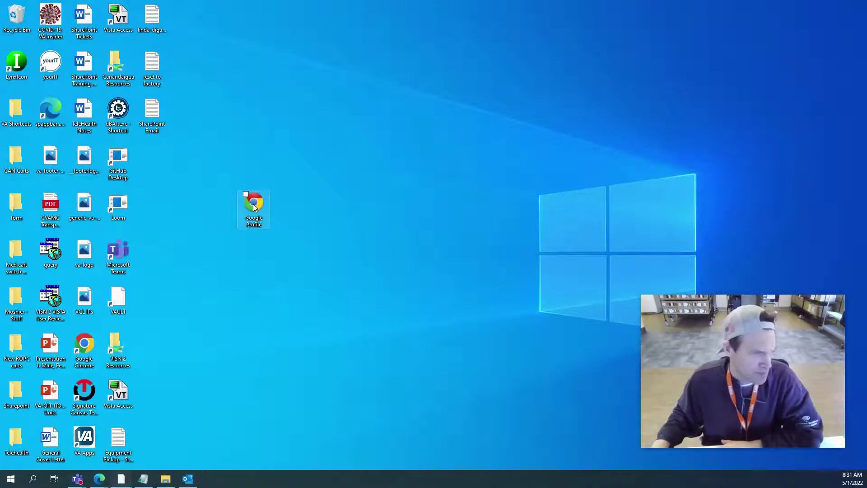
Move the Google Profile icon to the empty desktop area near the Windows logo and open the current user's folder under C:\Users.
drag(254, 207, 698, 194)
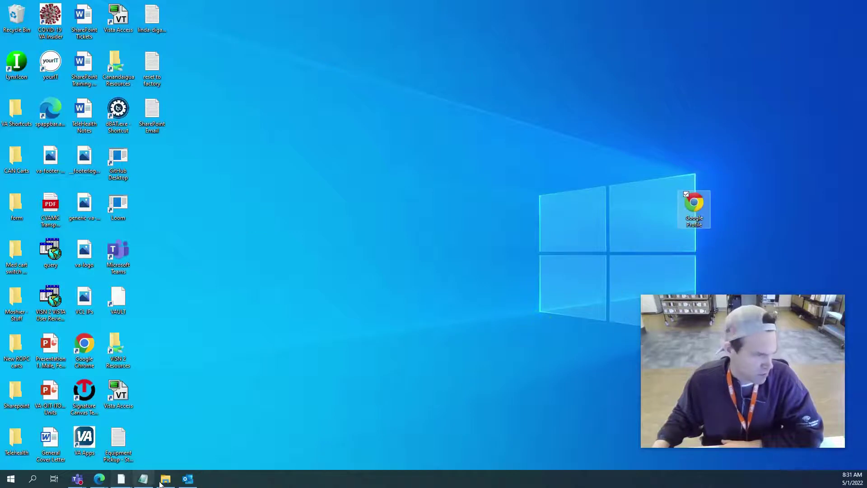
click(161, 482)
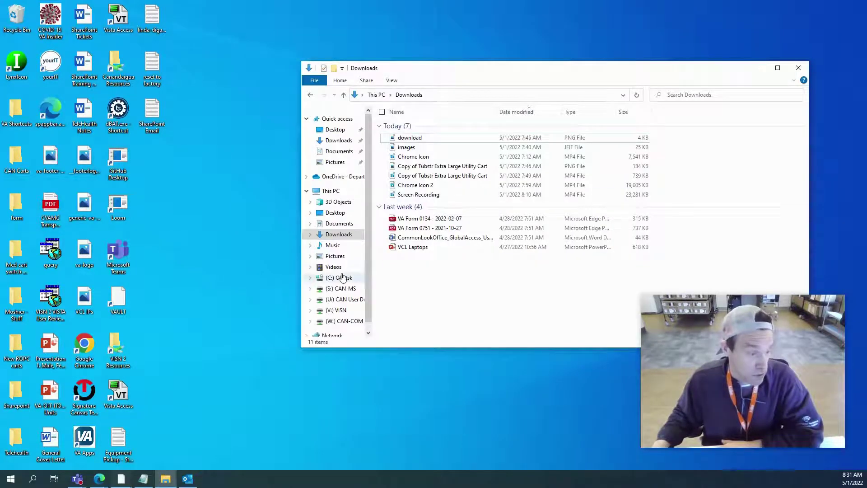
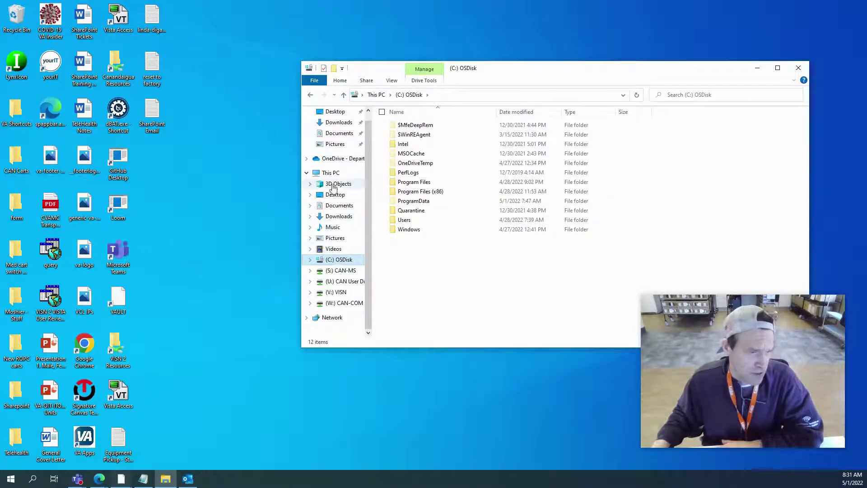
click(330, 175)
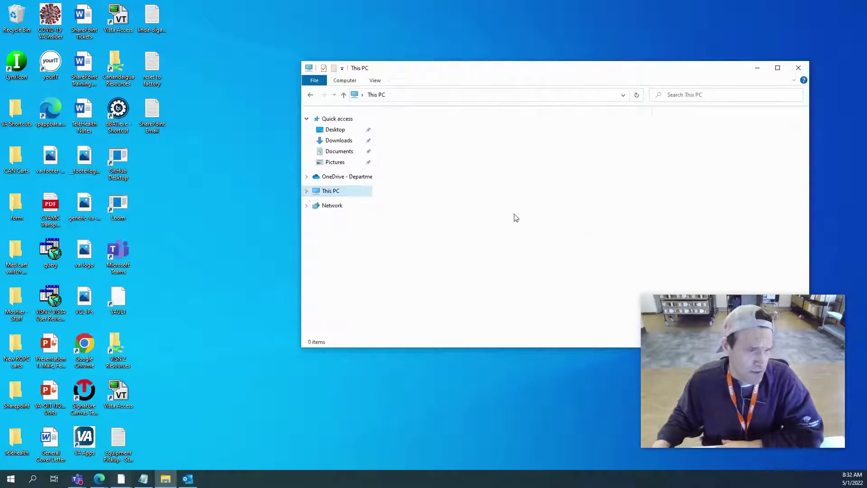
drag(576, 72, 377, 60)
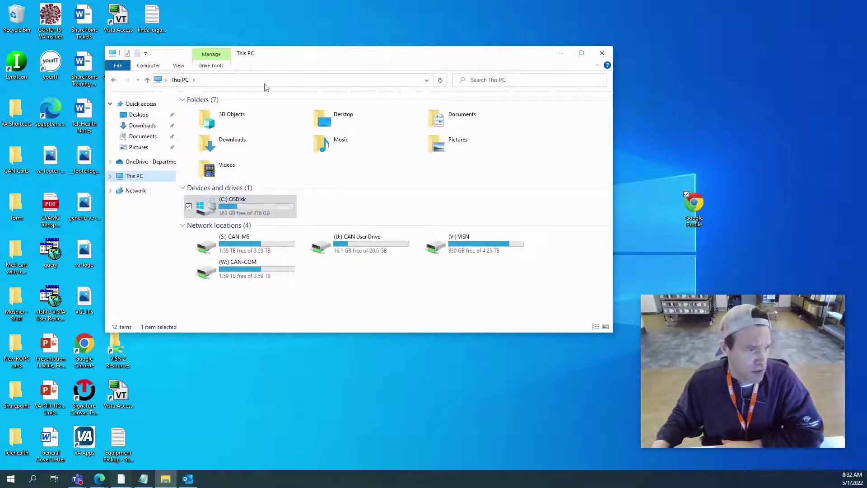
double_click(231, 214)
click(209, 207)
double_click(208, 207)
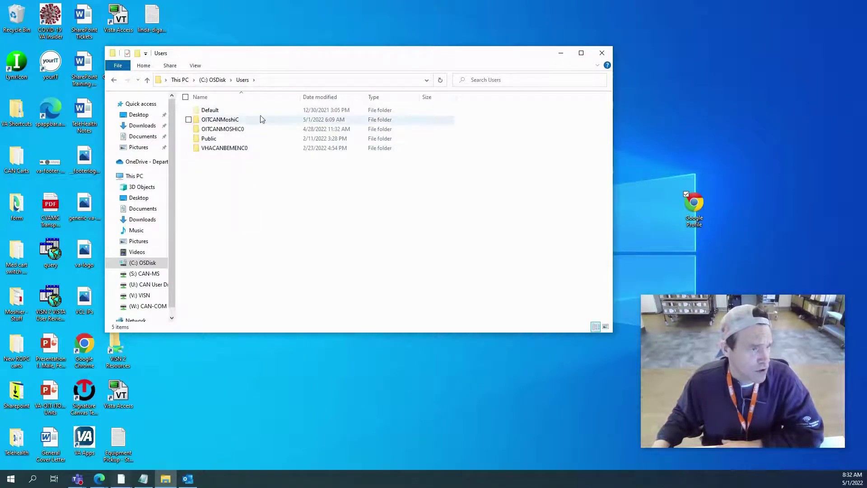
double_click(228, 122)
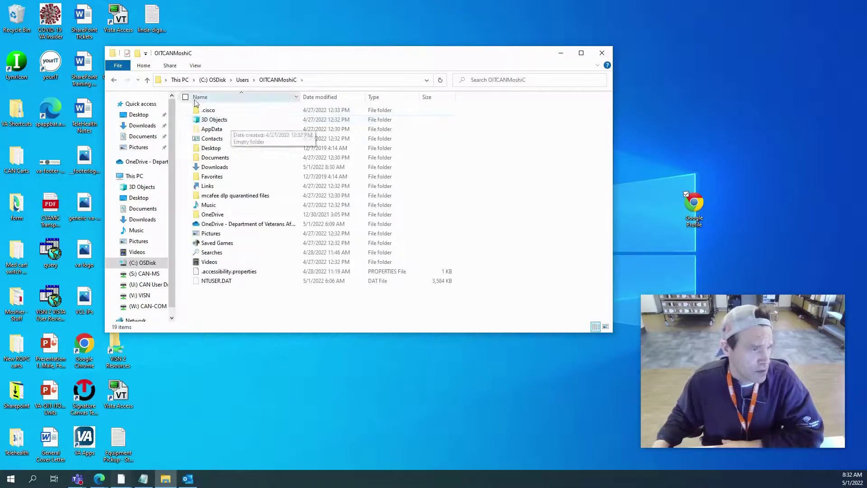
Turn off the display of hidden items in the user's folder and turn it back on.
click(195, 66)
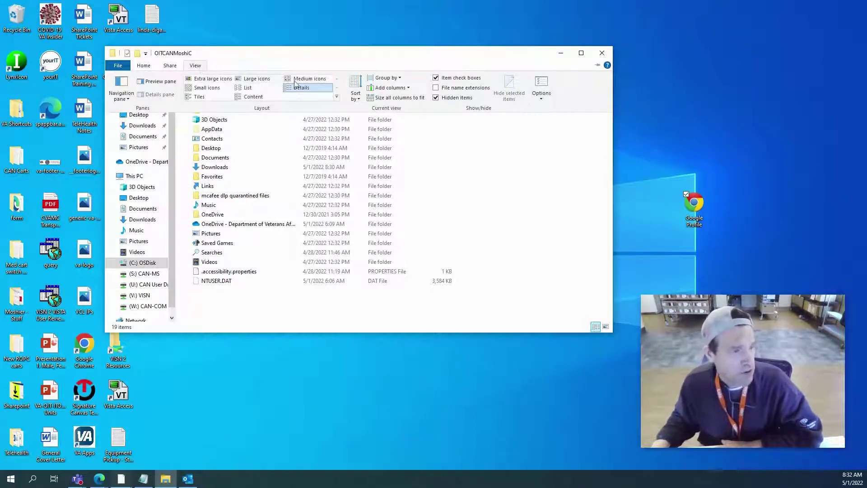
click(435, 98)
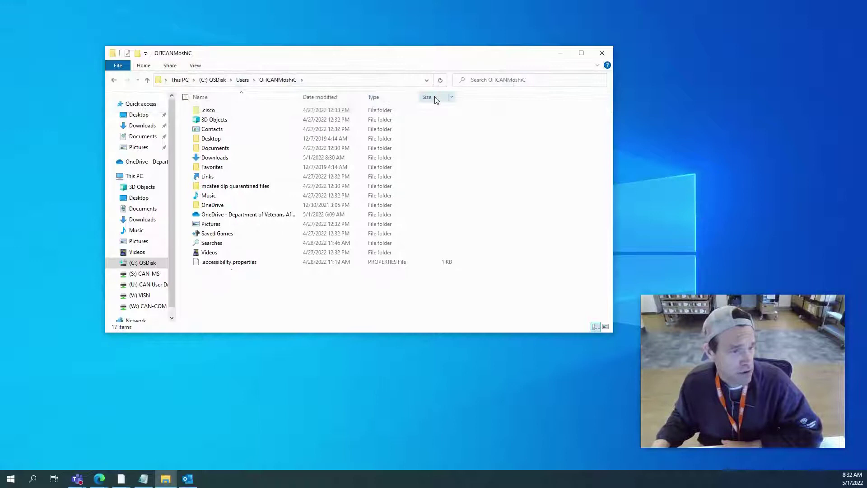
click(196, 66)
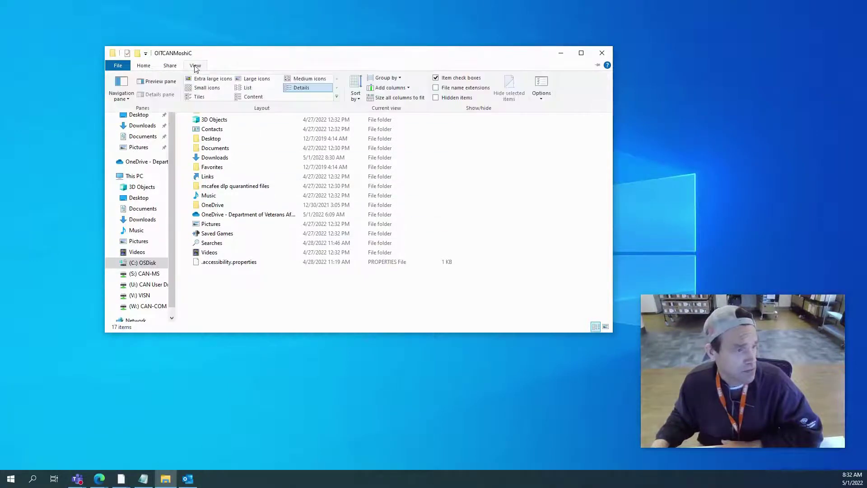
click(436, 98)
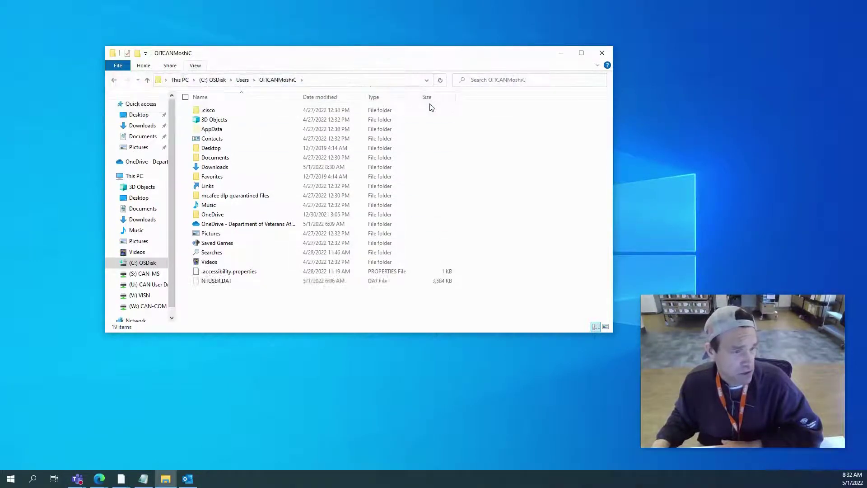
Open the Roaming folder inside the user's AppData folder and move the window aside.
double_click(212, 130)
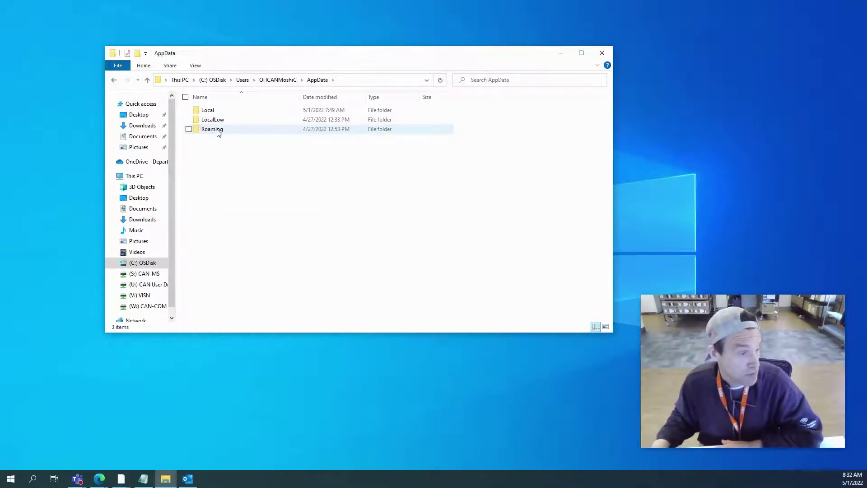
double_click(212, 130)
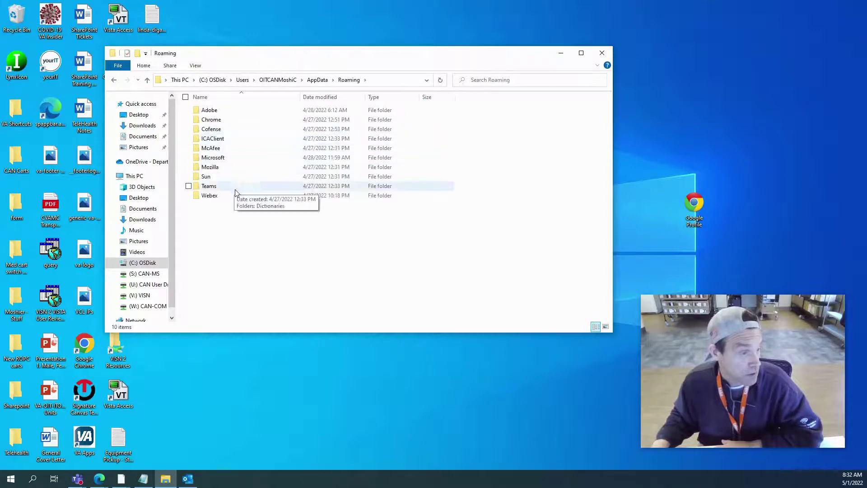
drag(290, 56, 716, 116)
Show the desktop and start the icon change in the running Chrome's shortcut properties to check the missing icon's path.
key(super+d)
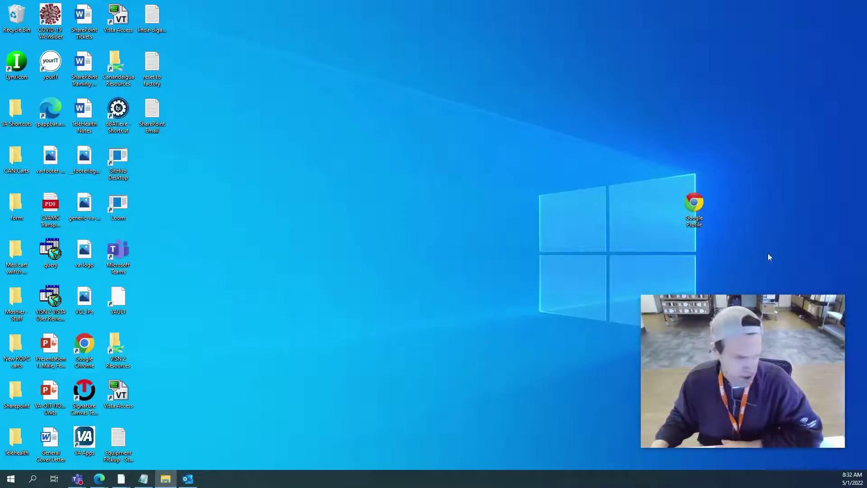
right_click(162, 481)
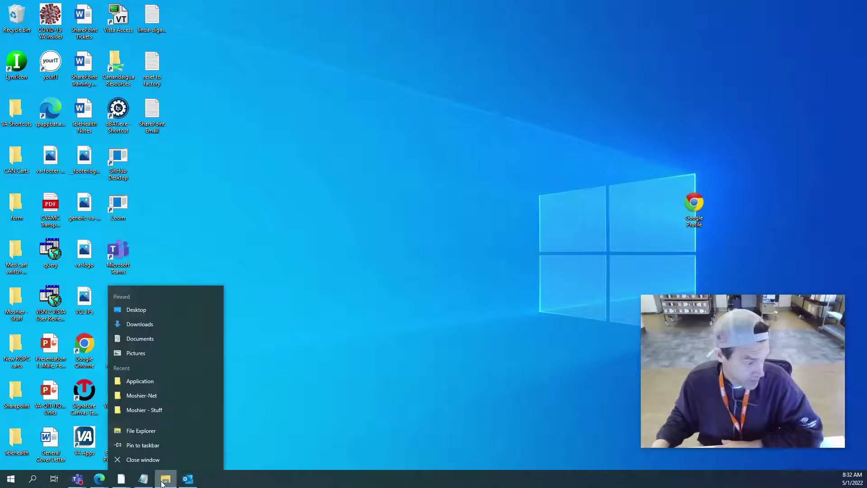
right_click(121, 483)
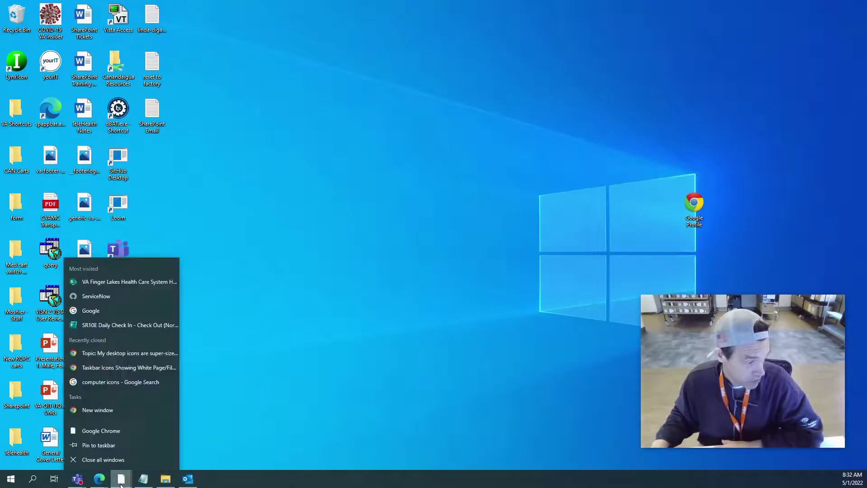
click(113, 429)
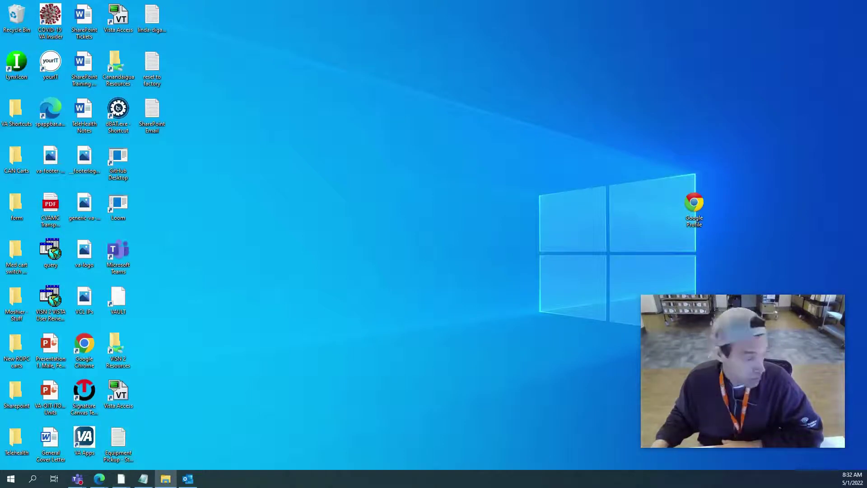
right_click(122, 480)
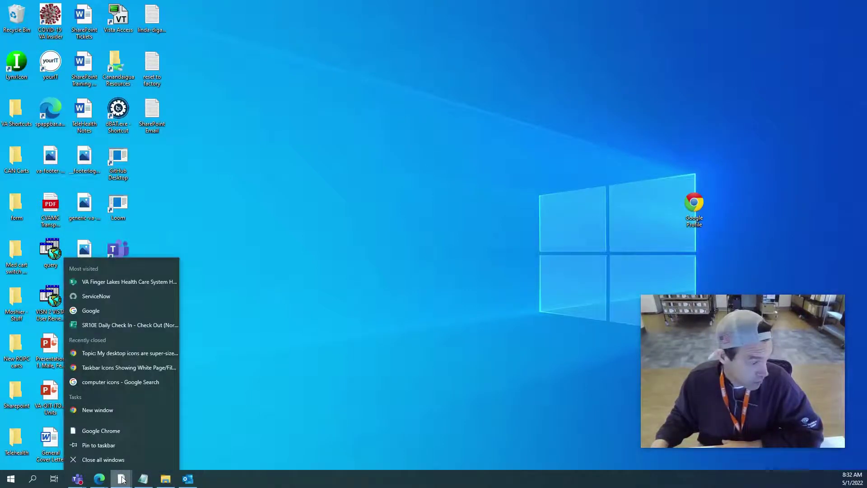
right_click(121, 433)
click(140, 428)
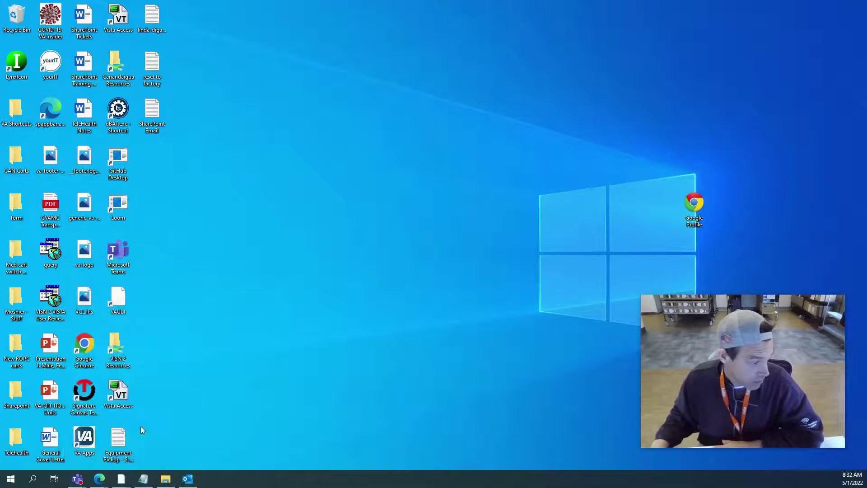
click(214, 384)
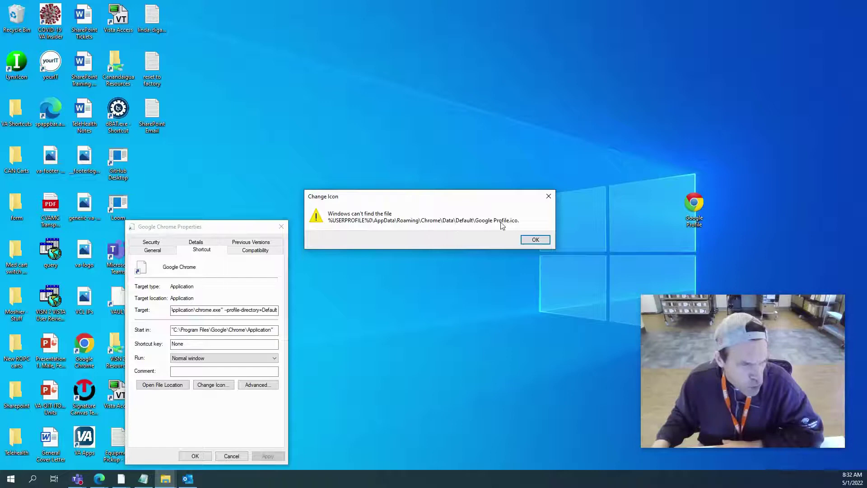
Return to the Roaming folder window and open the Chrome\Data\Default folder inside it.
key(alt+Tab)
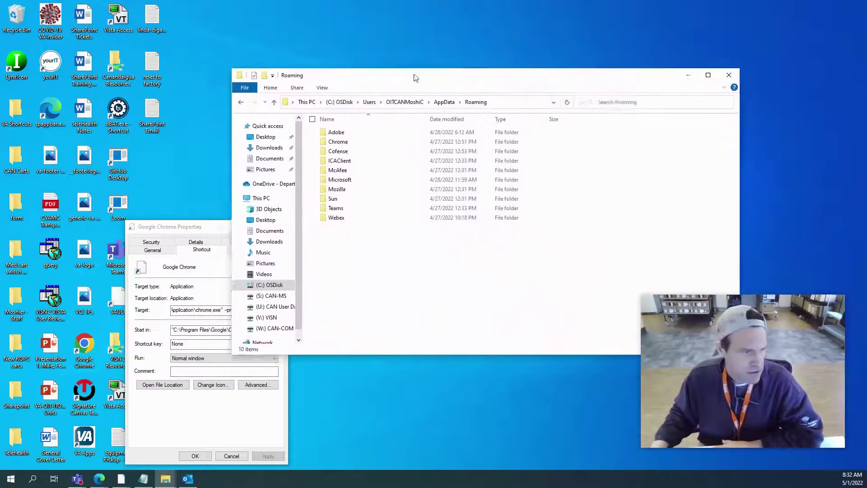
drag(416, 78, 470, 67)
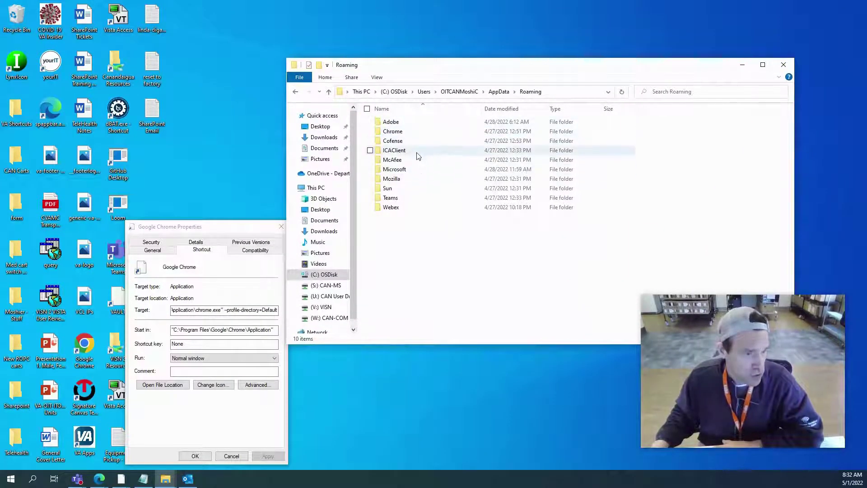
double_click(398, 131)
click(387, 126)
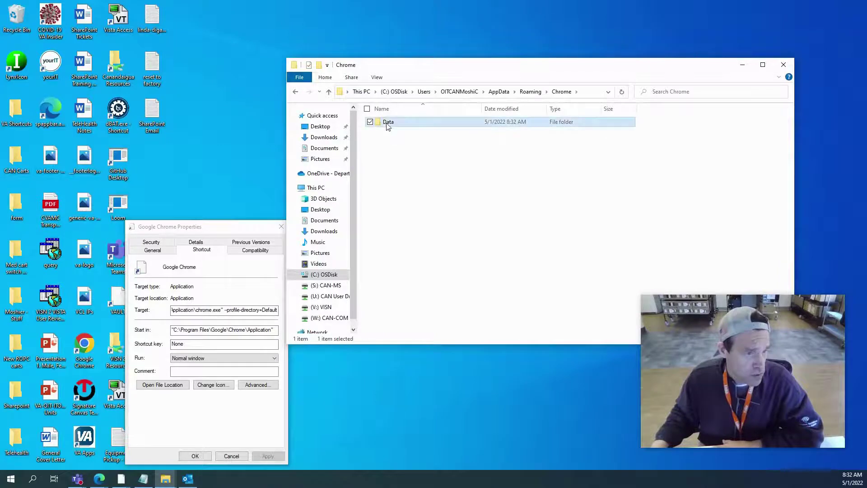
double_click(387, 125)
drag(450, 72, 375, 98)
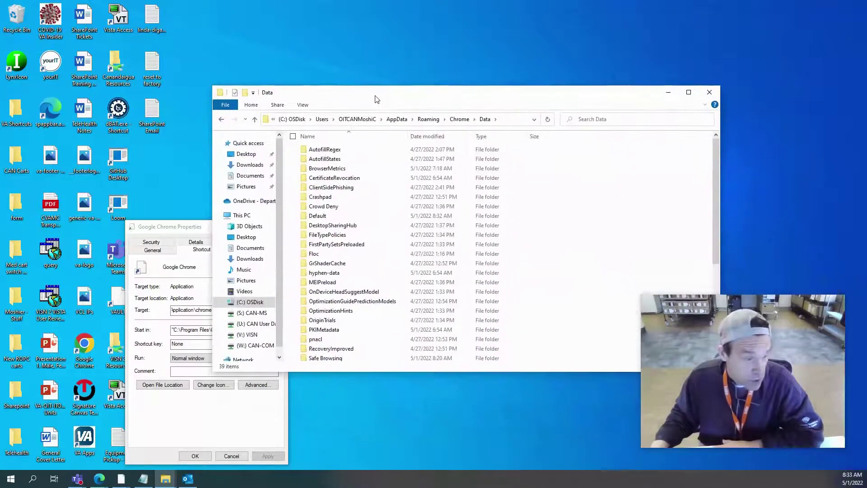
click(324, 219)
double_click(323, 219)
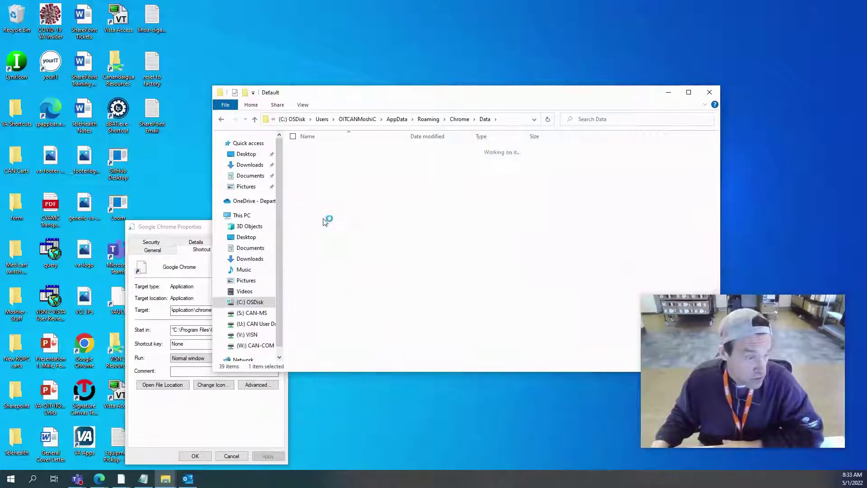
Look for the Google Profile icon file in the Default folder and compare its location with the path in the missing icon warning.
drag(412, 98, 374, 108)
scroll(445, 270, down, 5)
scroll(445, 270, down, 7)
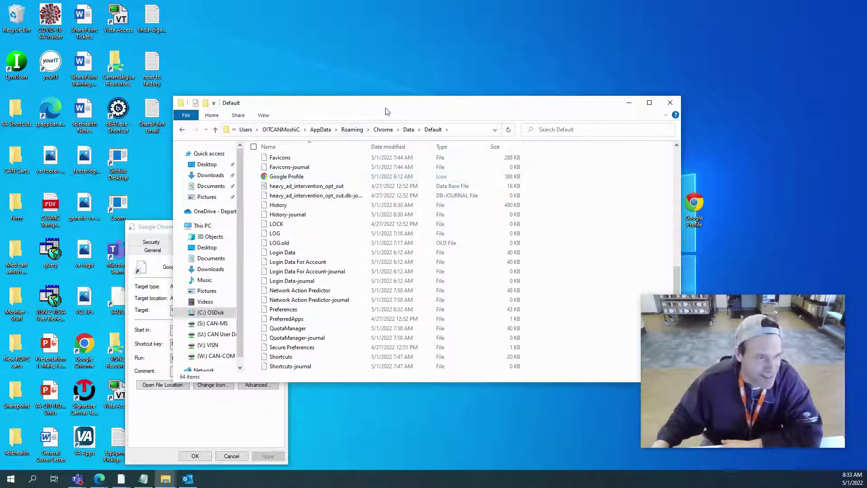
drag(387, 111, 688, 303)
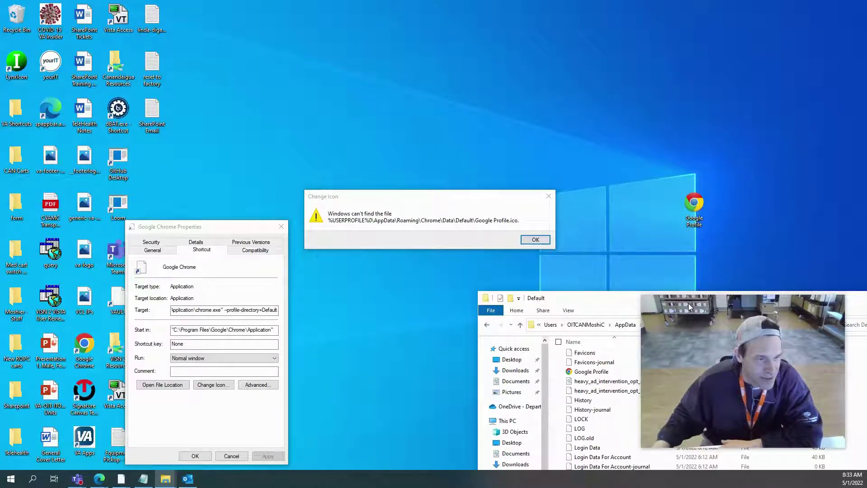
drag(688, 302, 441, 34)
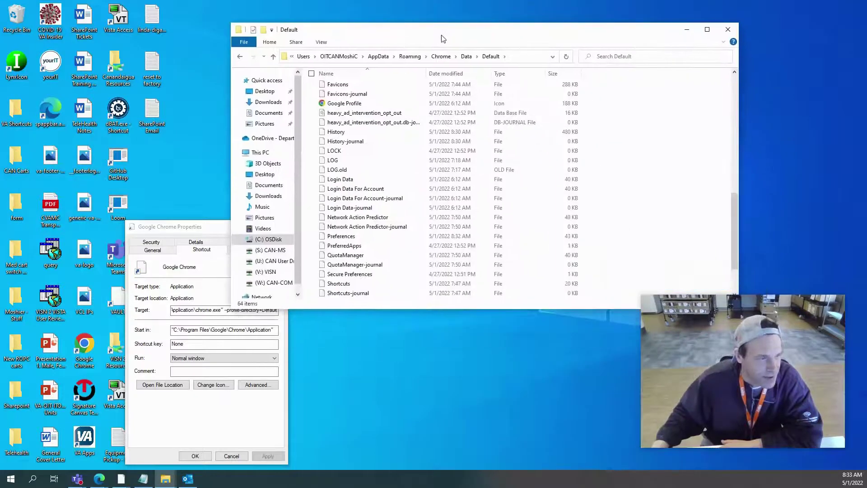
click(232, 238)
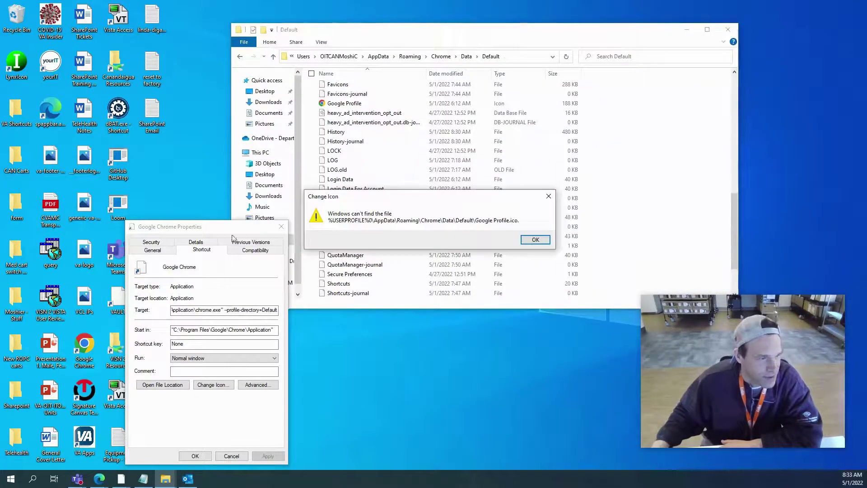
Dismiss the missing icon warning and browse for an icon file from the C: drive's Users folder to the user's AppData\Roaming folder.
click(535, 240)
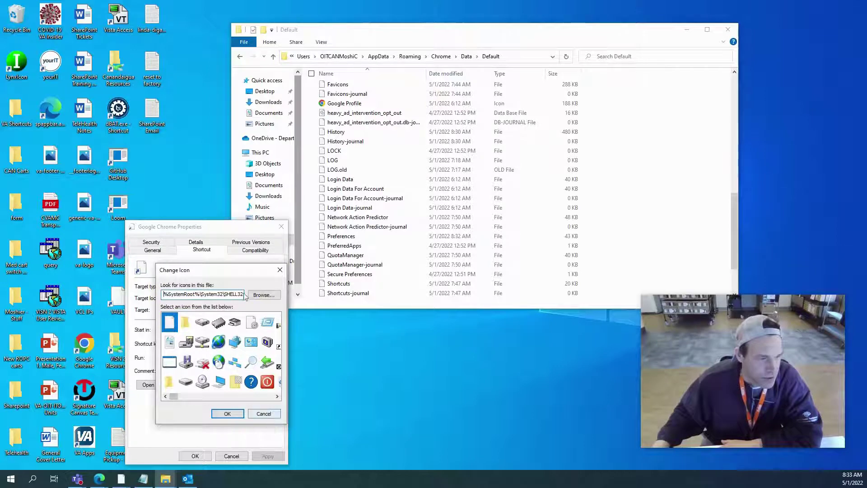
click(261, 295)
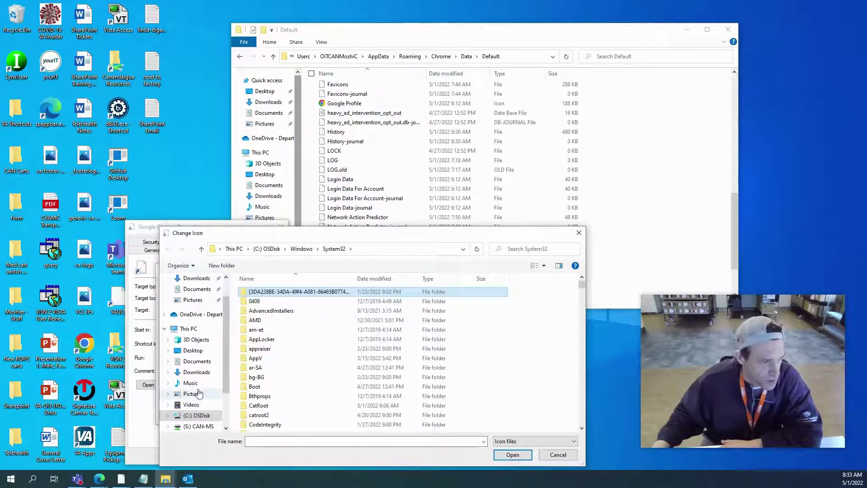
click(190, 328)
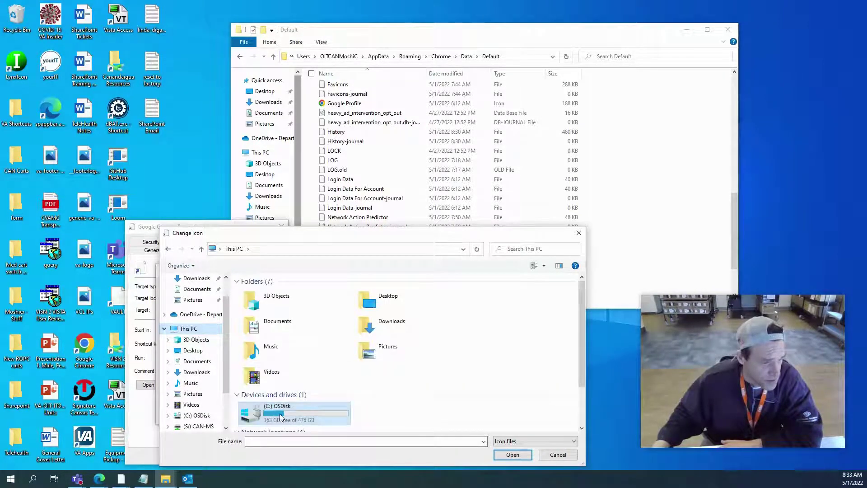
click(280, 415)
double_click(257, 386)
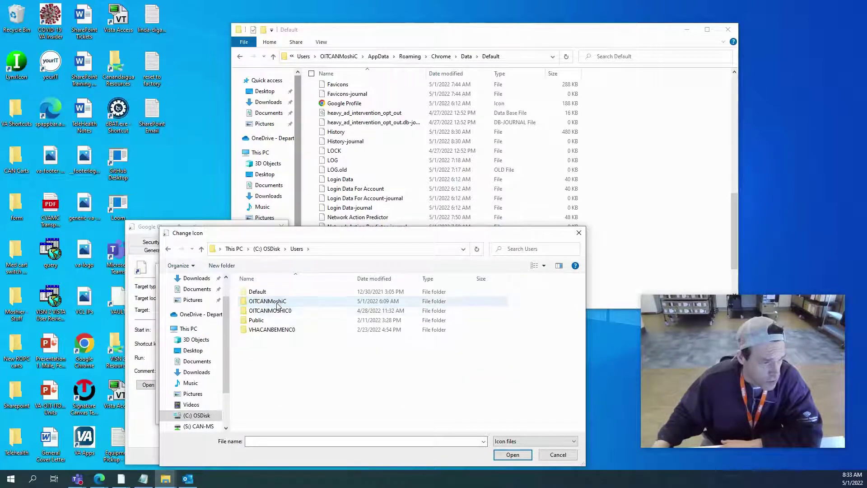
double_click(275, 301)
double_click(271, 310)
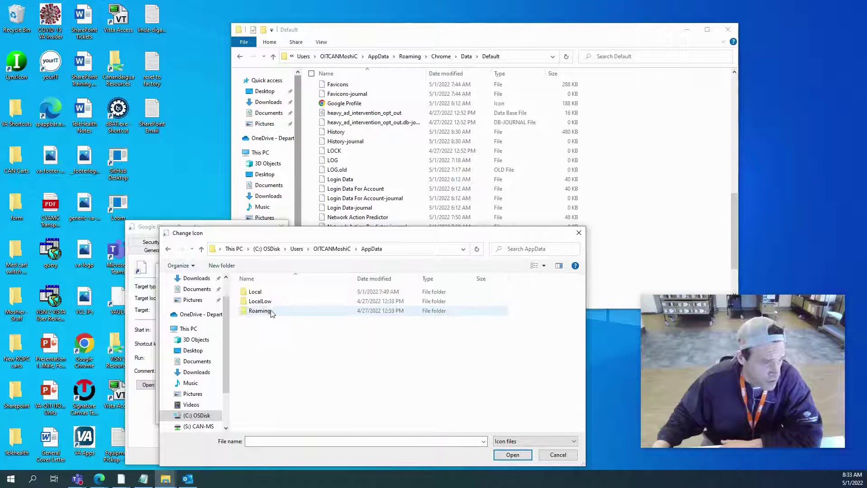
click(268, 315)
double_click(269, 315)
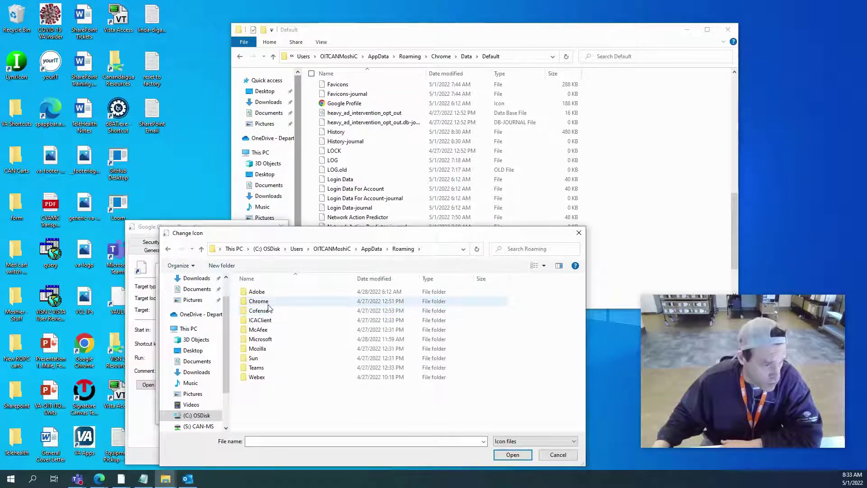
Open the Chrome\Data\Default folder inside Roaming in the icon file browser.
click(266, 301)
double_click(266, 302)
click(264, 293)
double_click(264, 293)
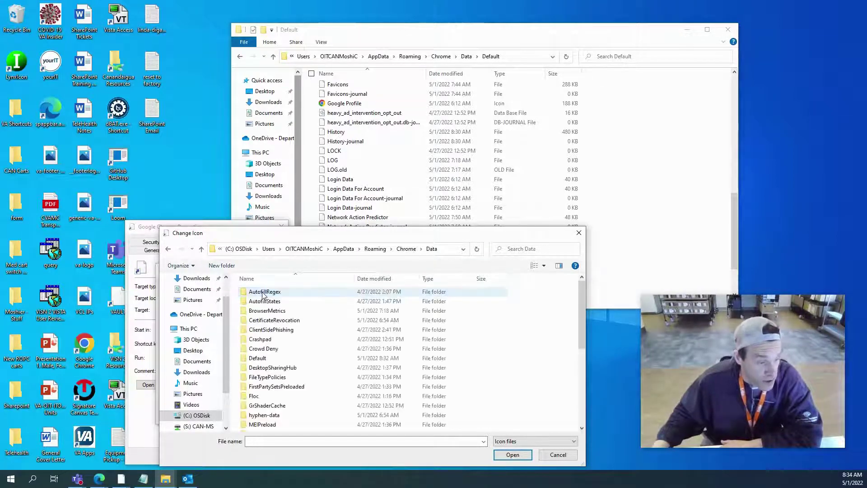
click(275, 358)
double_click(275, 358)
Choose the Google Profile icon file as the Chrome shortcut's icon and apply the change to its properties.
scroll(313, 404, down, 6)
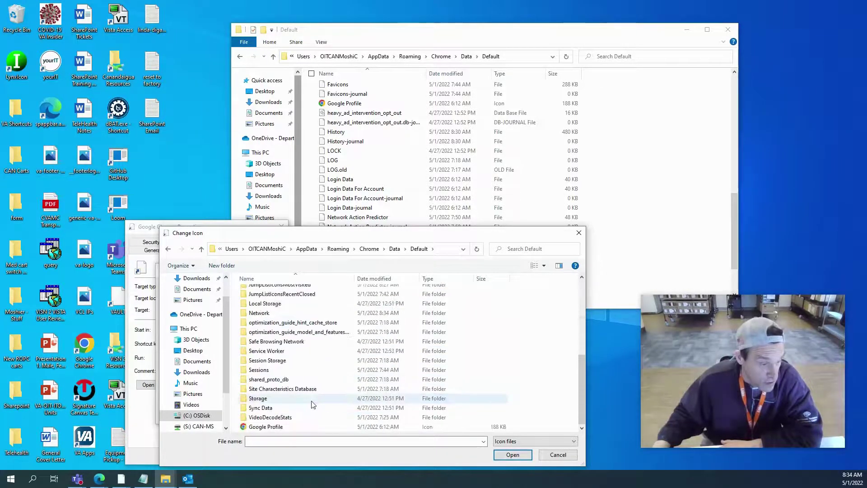
click(277, 428)
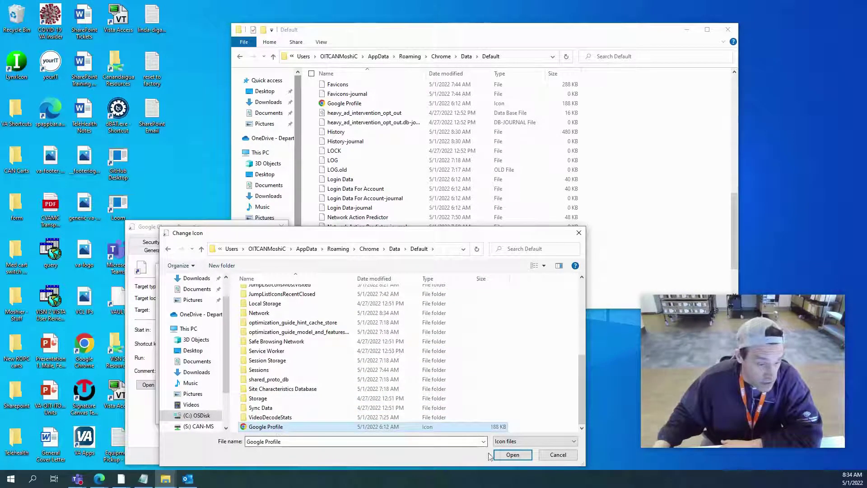
click(513, 455)
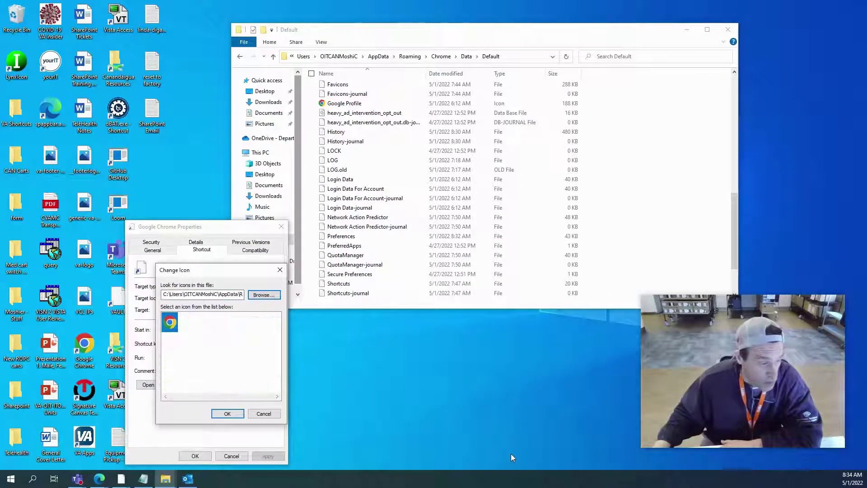
click(239, 414)
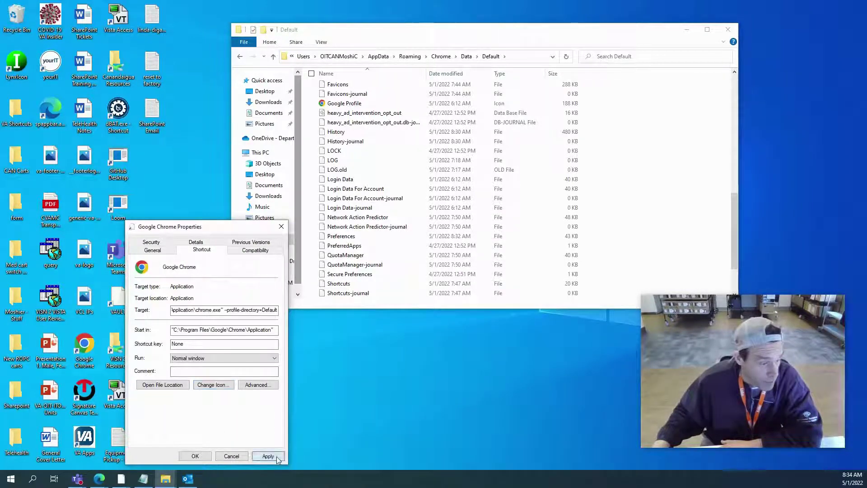
click(277, 457)
click(195, 456)
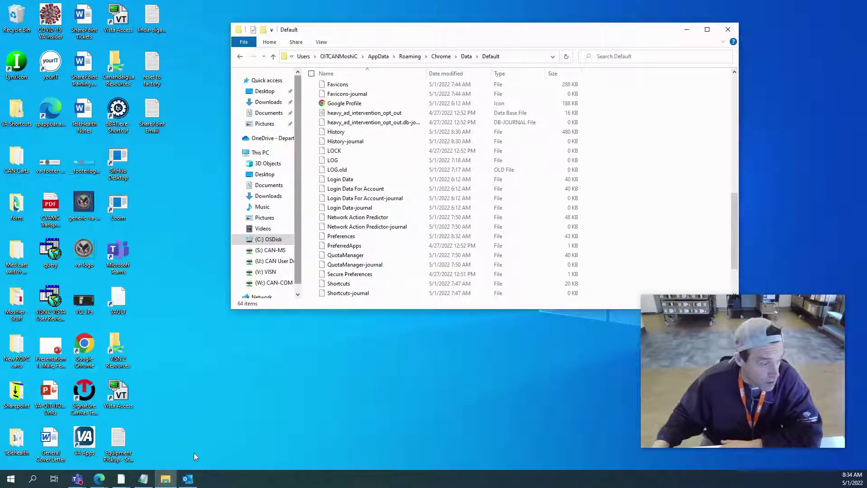
Close both open Google Chrome windows, the icon download page and Facebook, from their taskbar previews.
click(121, 482)
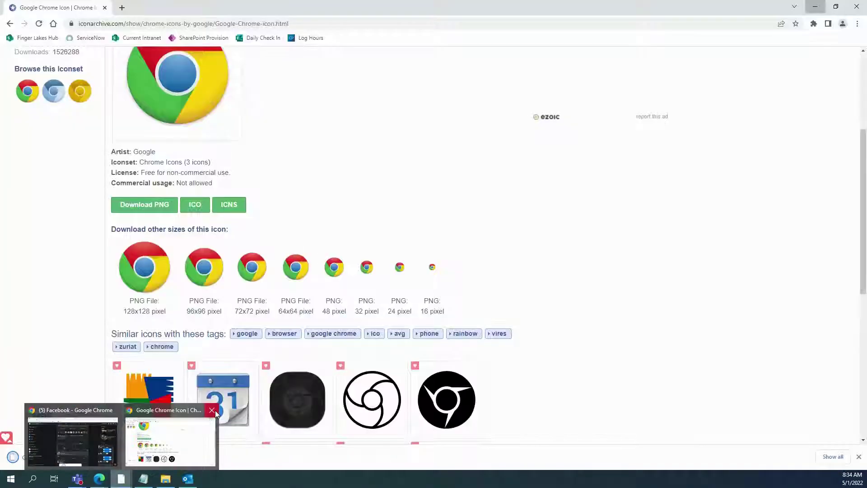
click(212, 410)
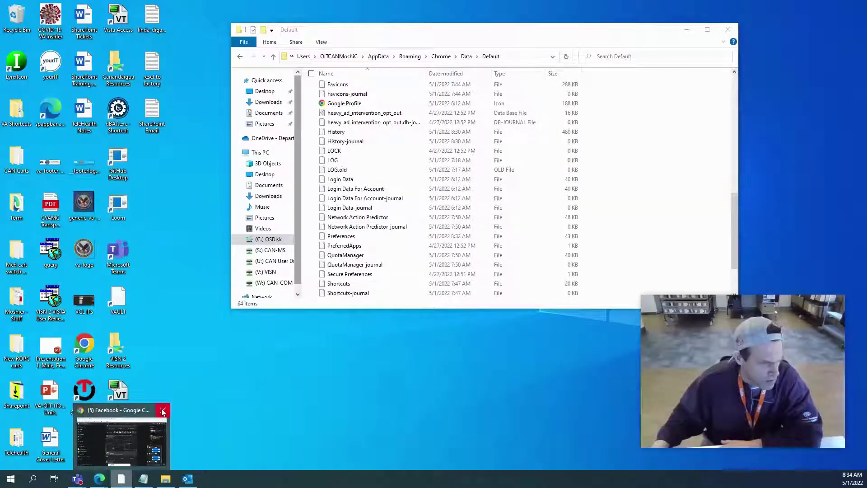
click(162, 411)
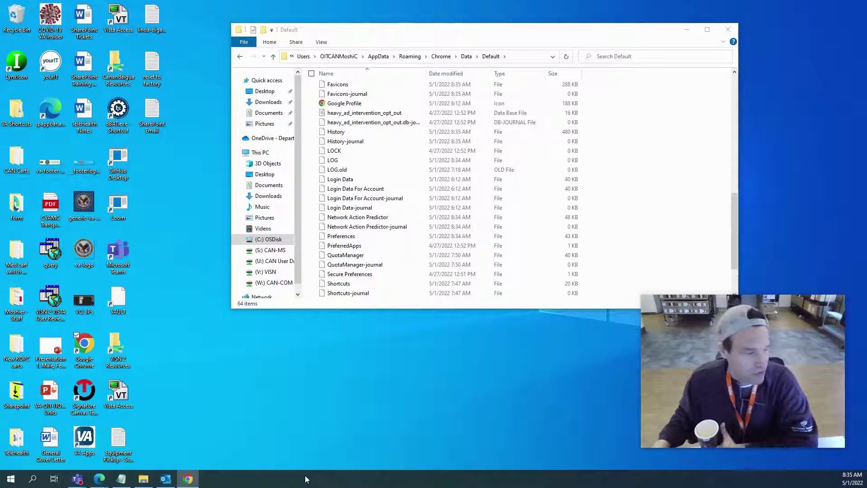
Examine the icon choices in the running Microsoft Edge's shortcut properties, and cancel without changing anything.
right_click(171, 482)
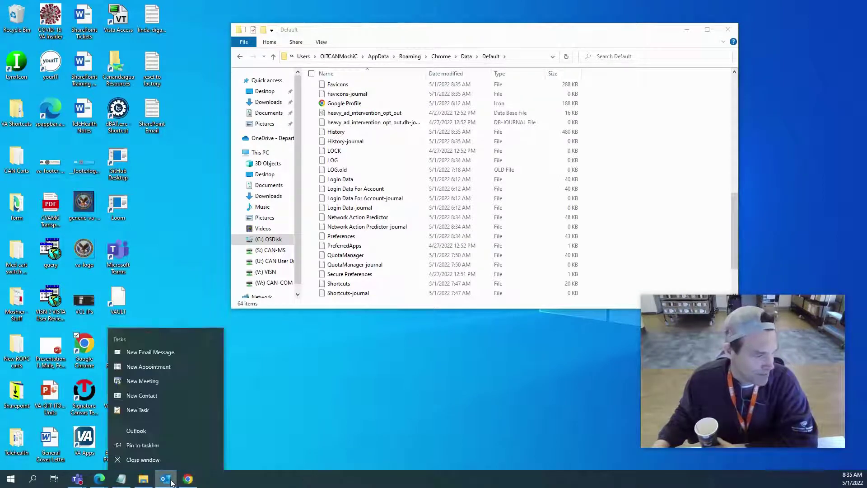
click(191, 453)
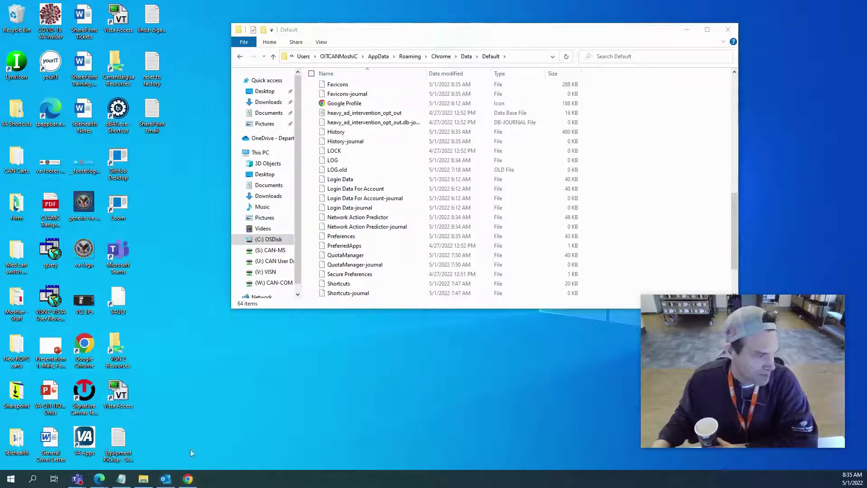
right_click(99, 479)
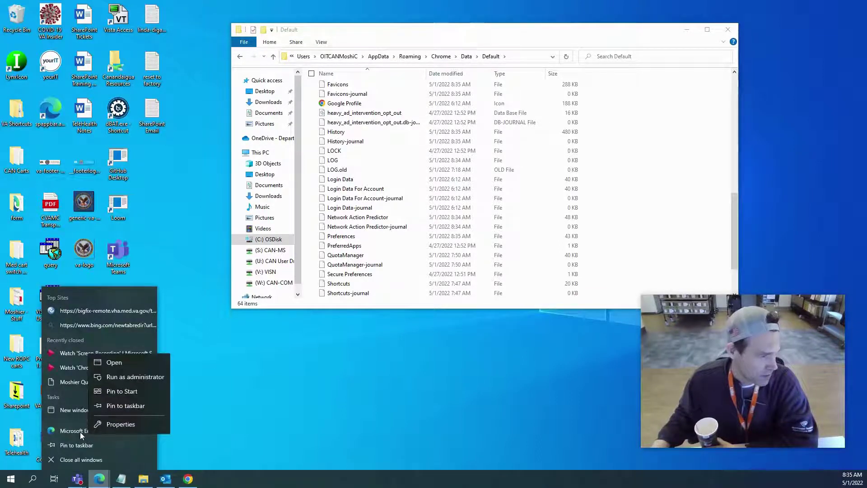
click(116, 424)
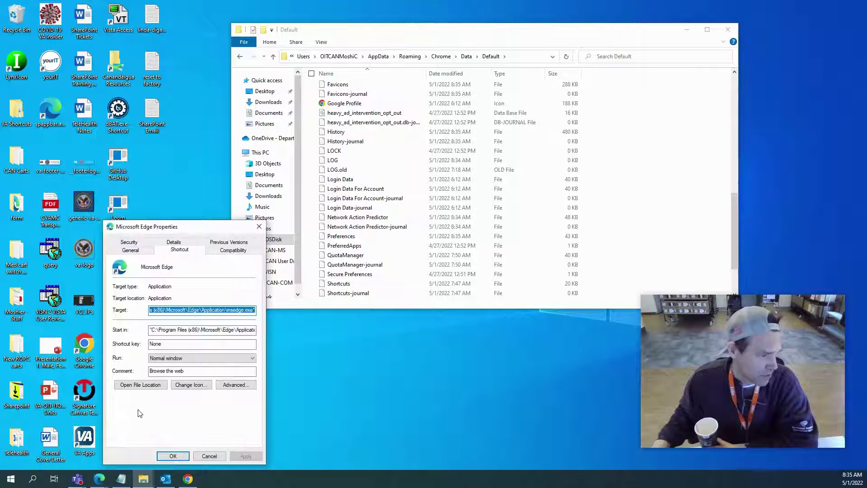
click(190, 385)
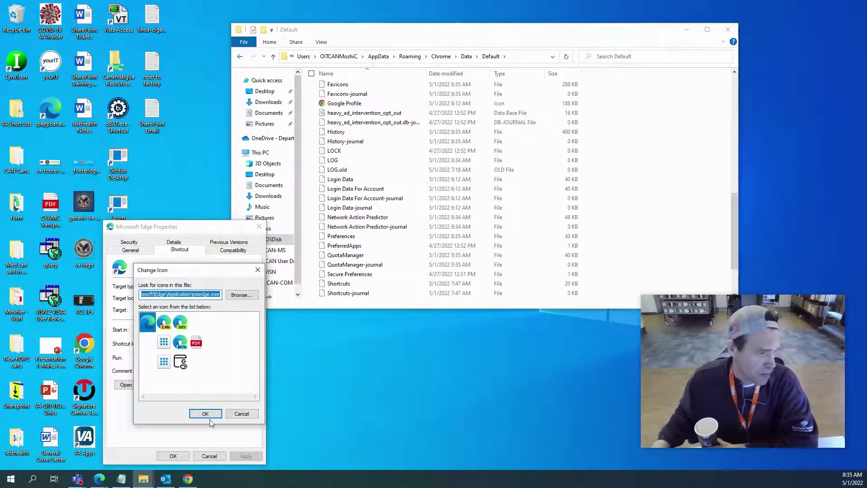
click(241, 414)
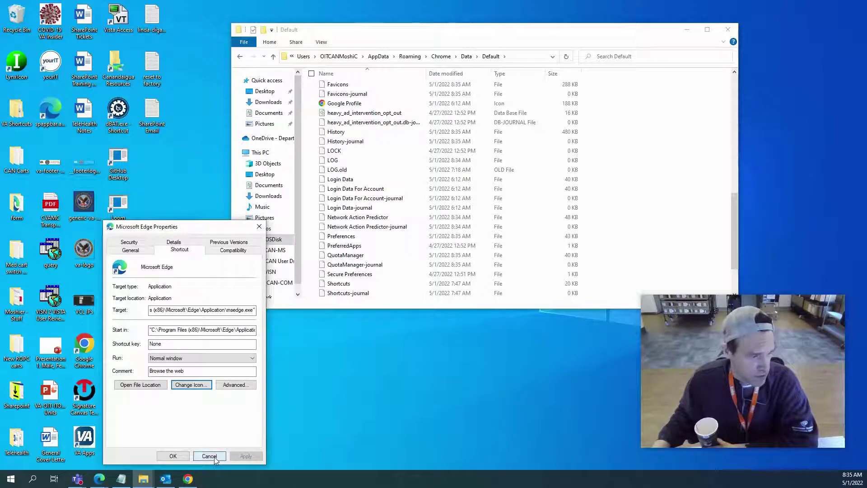
click(209, 456)
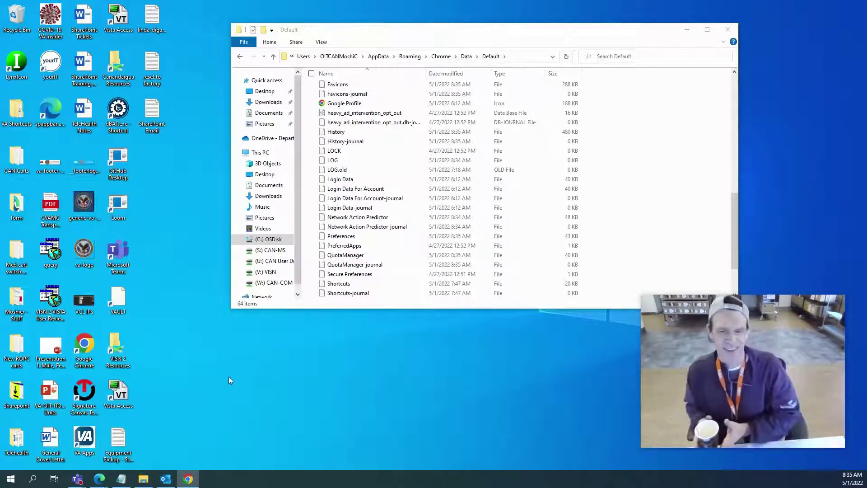